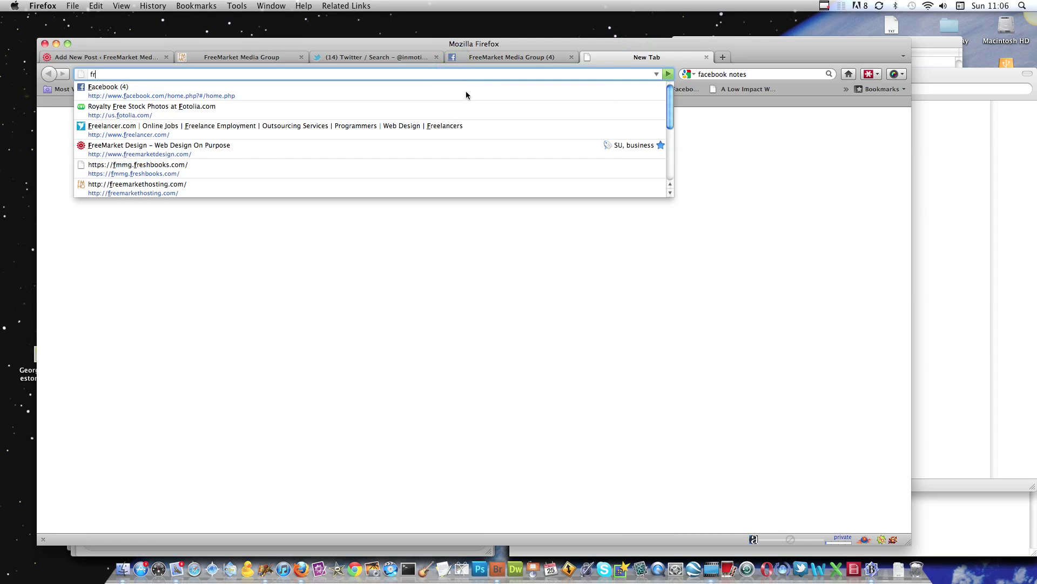
# Step: Load freemarketdesign.com in Firefox to confirm the 'HACKED' defacement, then bring up Fetch's public_html listing
pyautogui.write('ket')
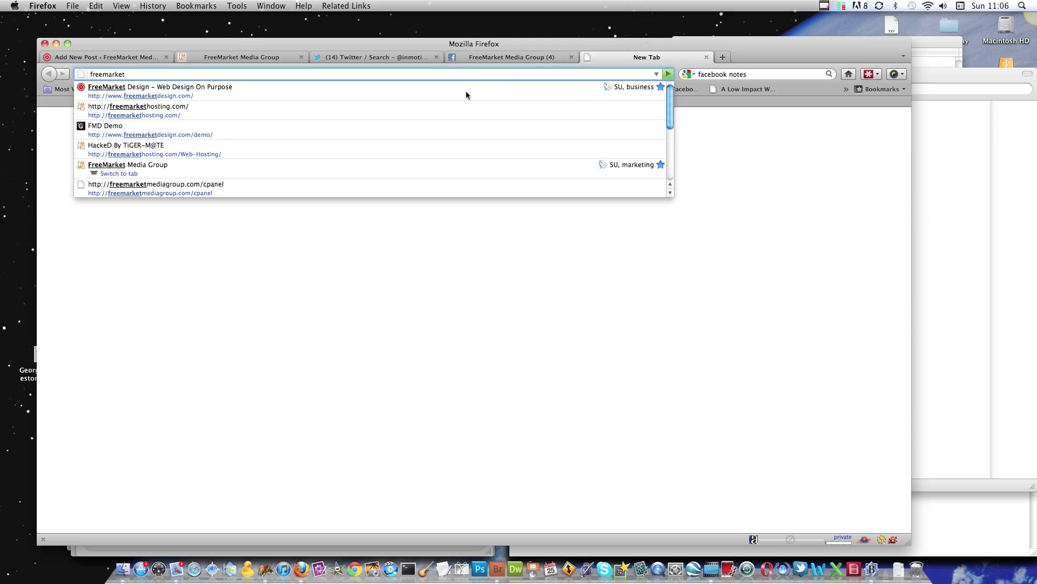
pyautogui.click(548, 99)
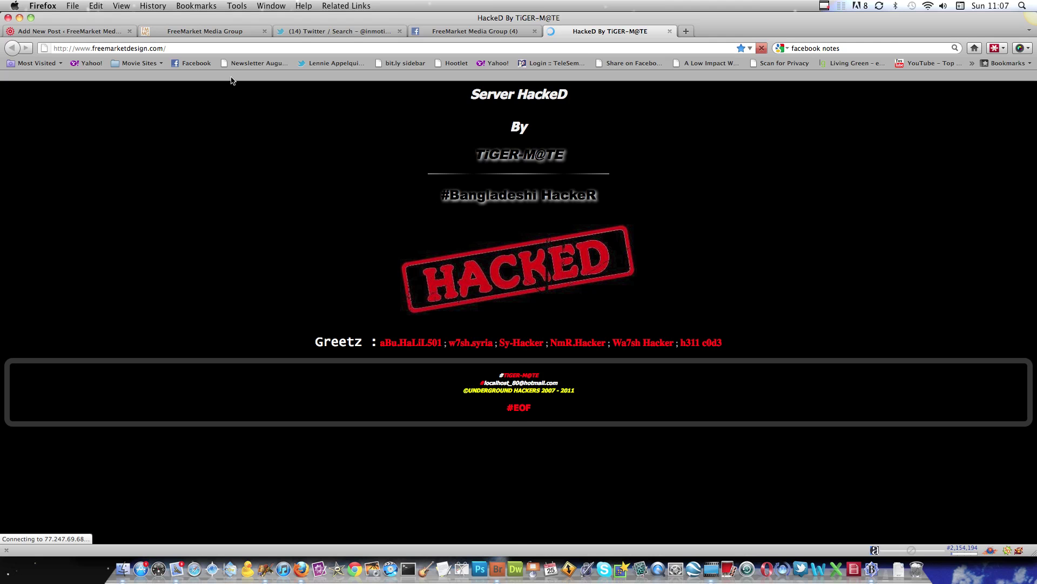
pyautogui.click(208, 48)
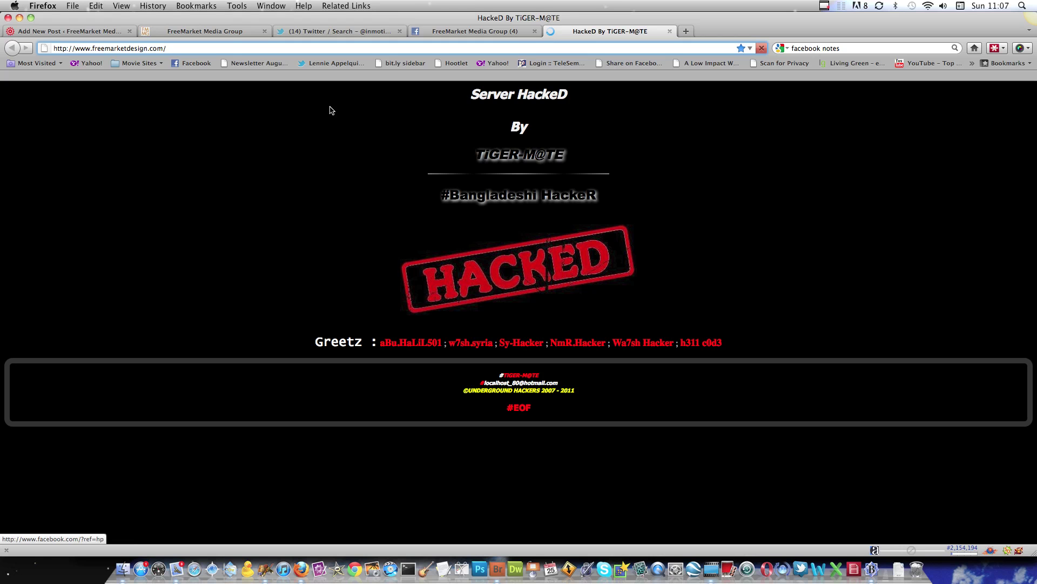
pyautogui.click(268, 569)
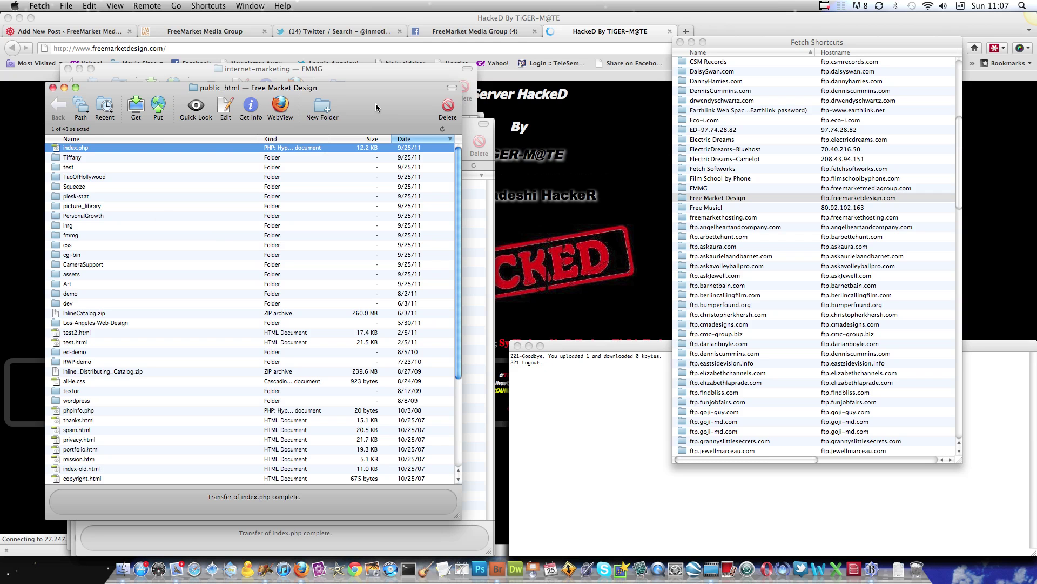
pyautogui.click(219, 168)
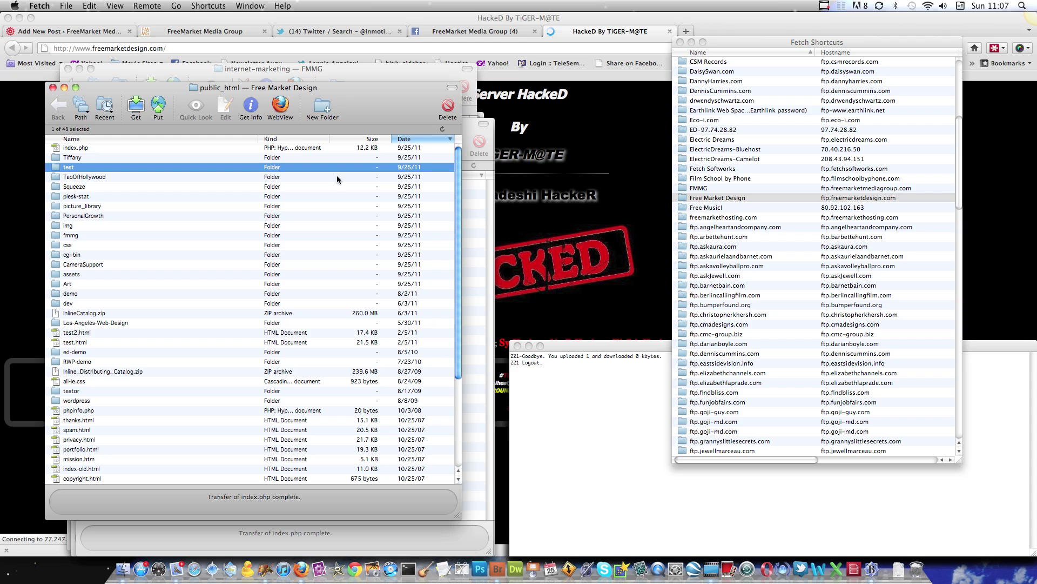
pyautogui.moveTo(424, 146); pyautogui.dragTo(432, 284)
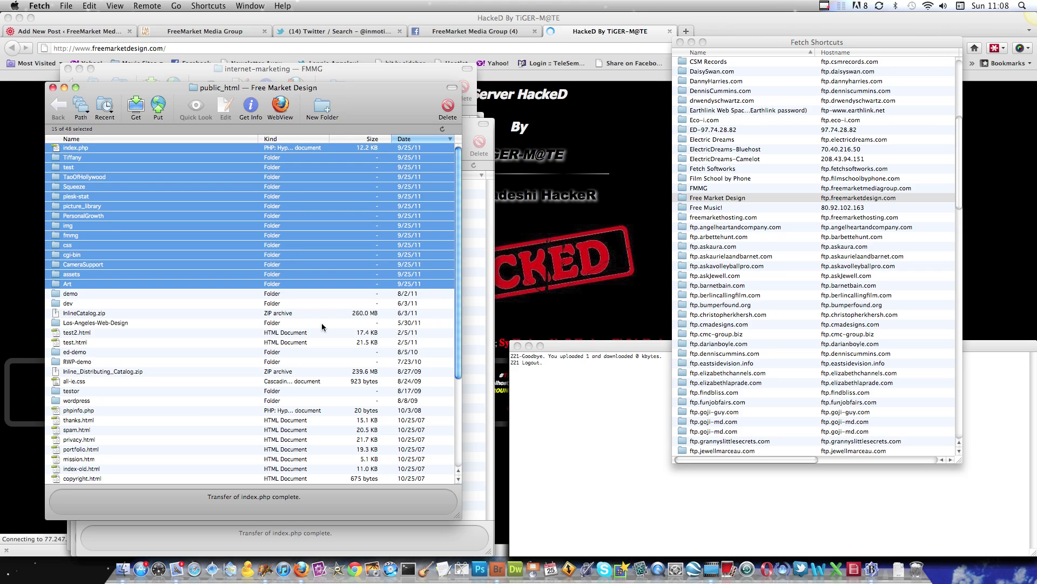
pyautogui.click(420, 303)
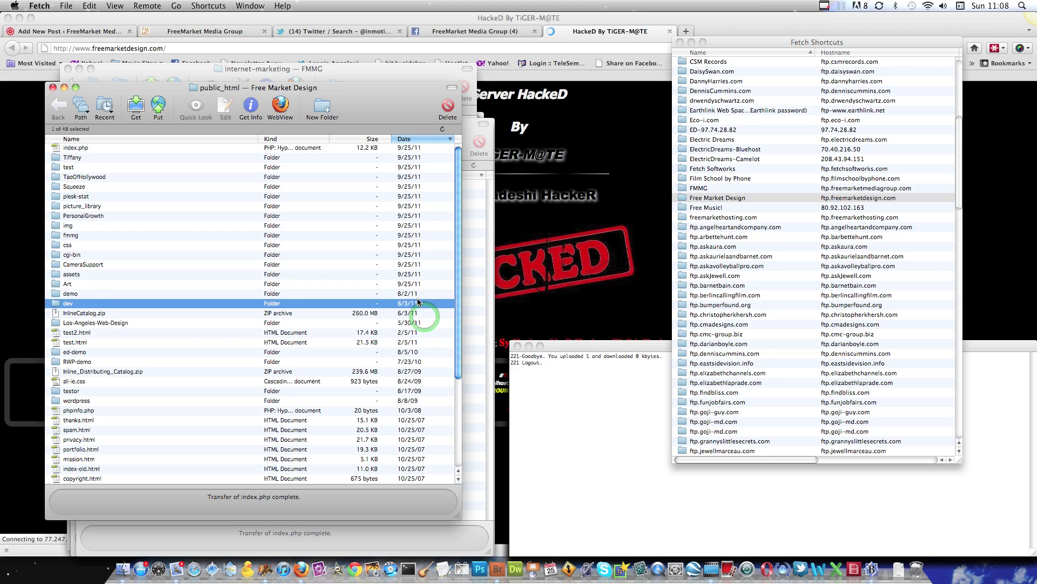
pyautogui.click(404, 294)
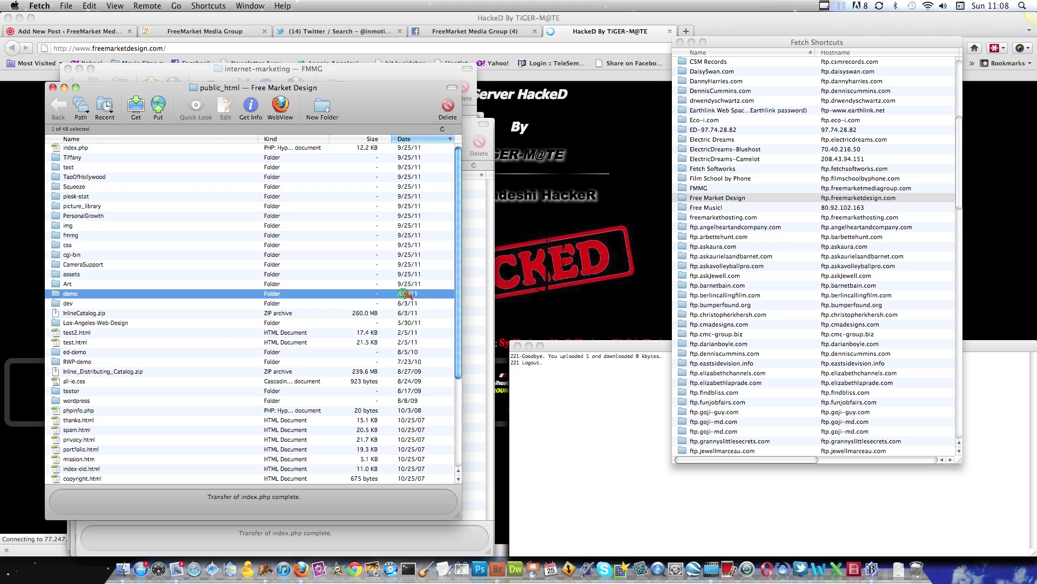
pyautogui.doubleClick(404, 294)
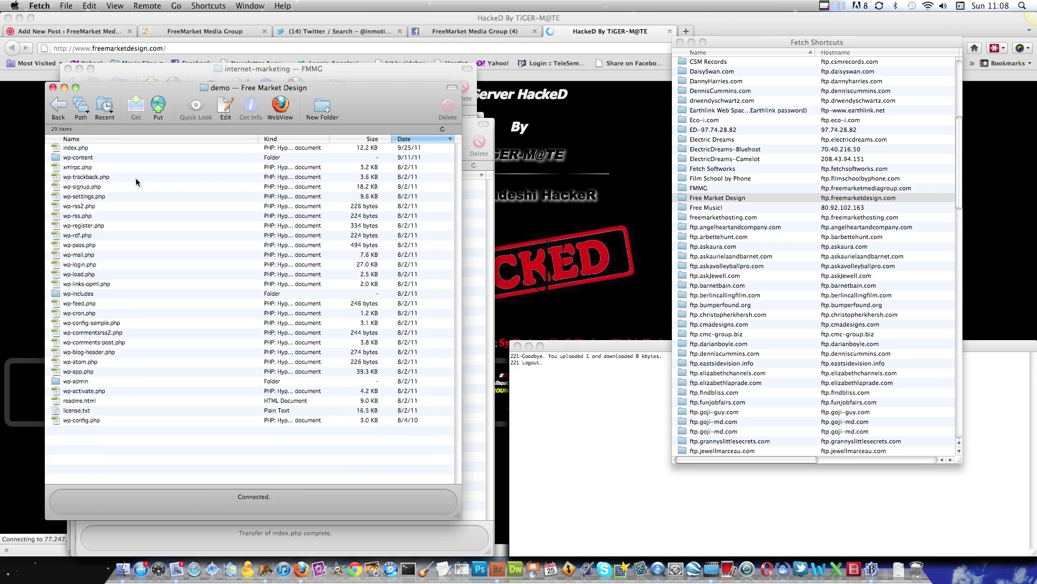
pyautogui.click(239, 149)
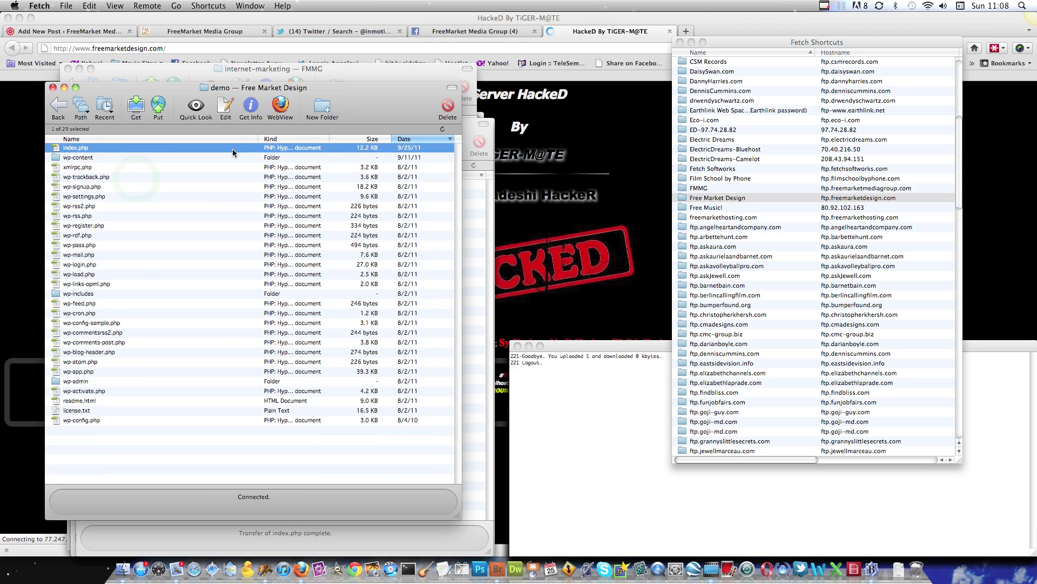
pyautogui.click(57, 105)
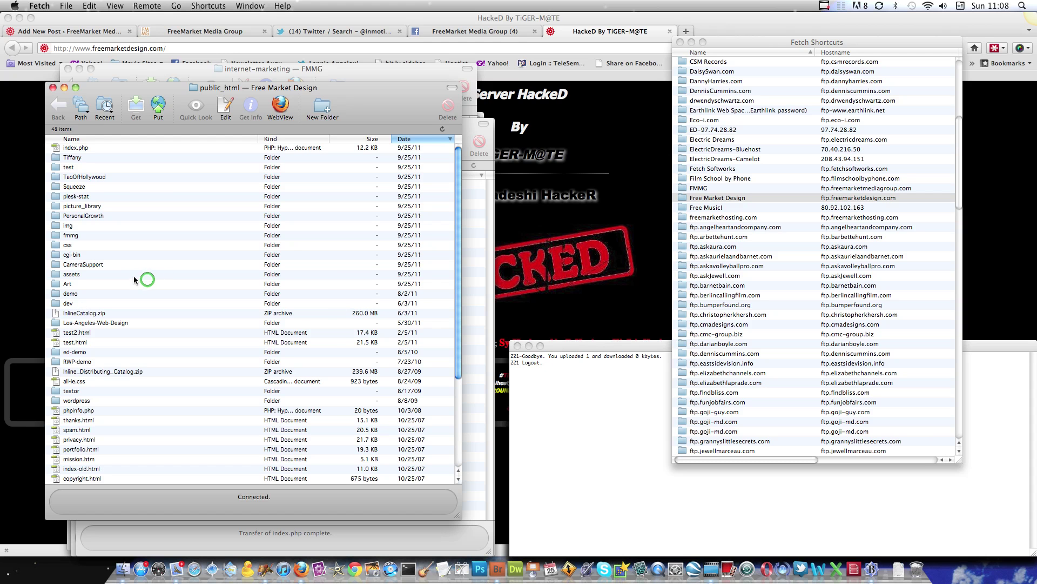
pyautogui.moveTo(147, 278); pyautogui.dragTo(120, 163)
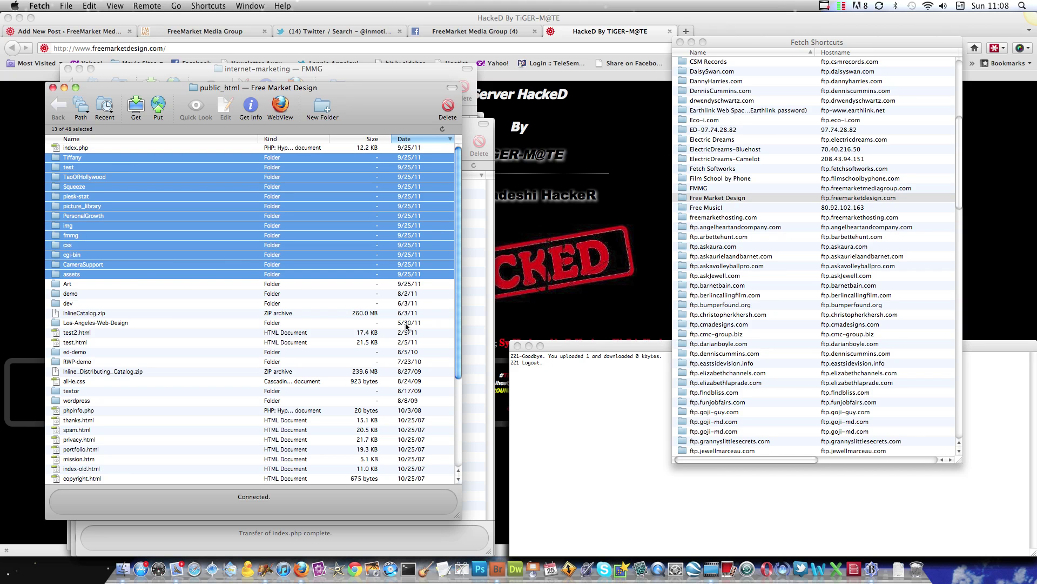
# Step: Delete the 12.2 KB index.php from the Art folder, then go back and select public_html's index.php
pyautogui.click(175, 284)
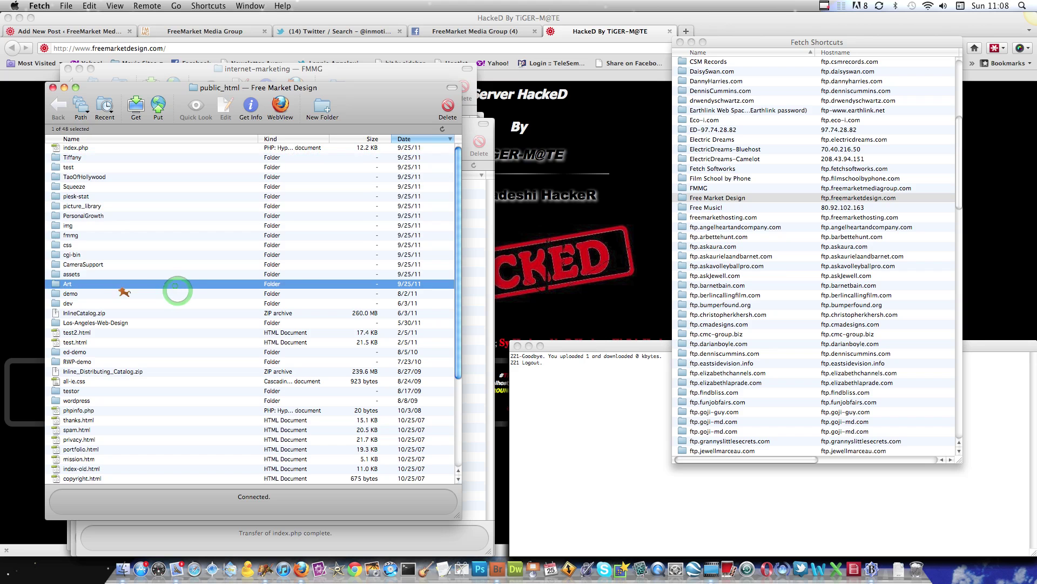
pyautogui.doubleClick(119, 287)
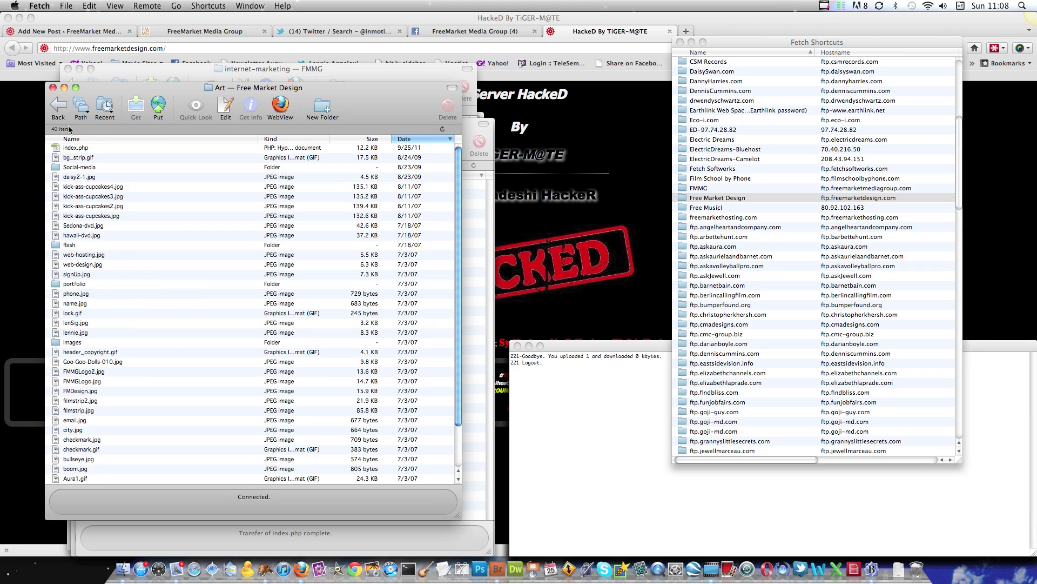
pyautogui.rightClick(69, 148)
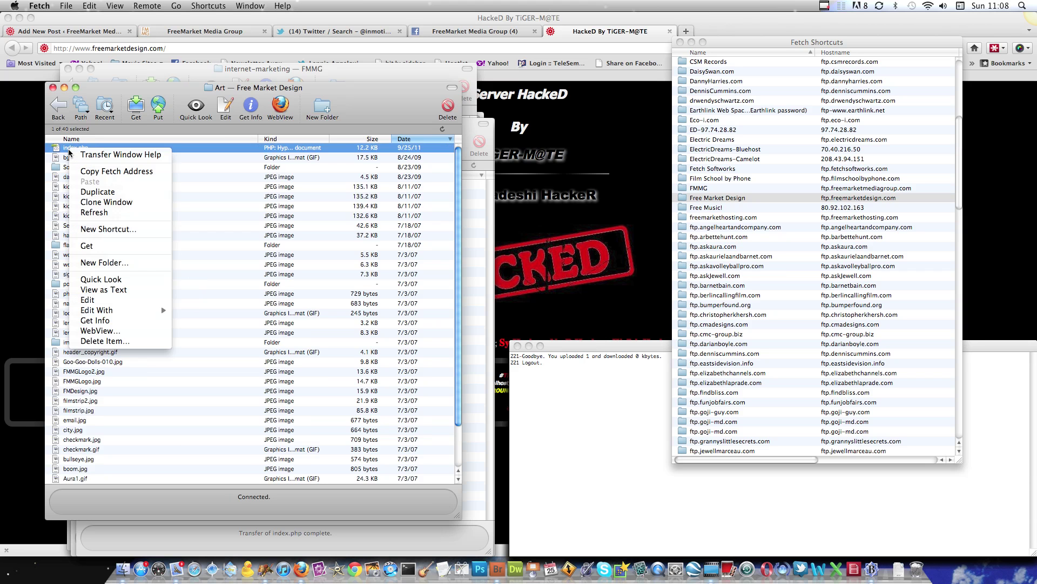
pyautogui.click(126, 346)
pyautogui.click(349, 180)
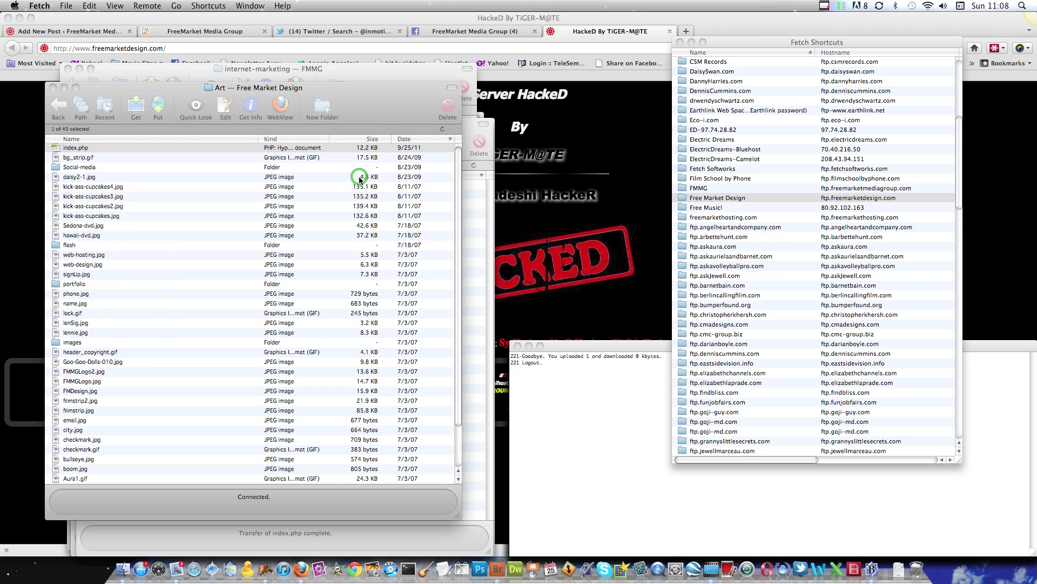
pyautogui.click(57, 106)
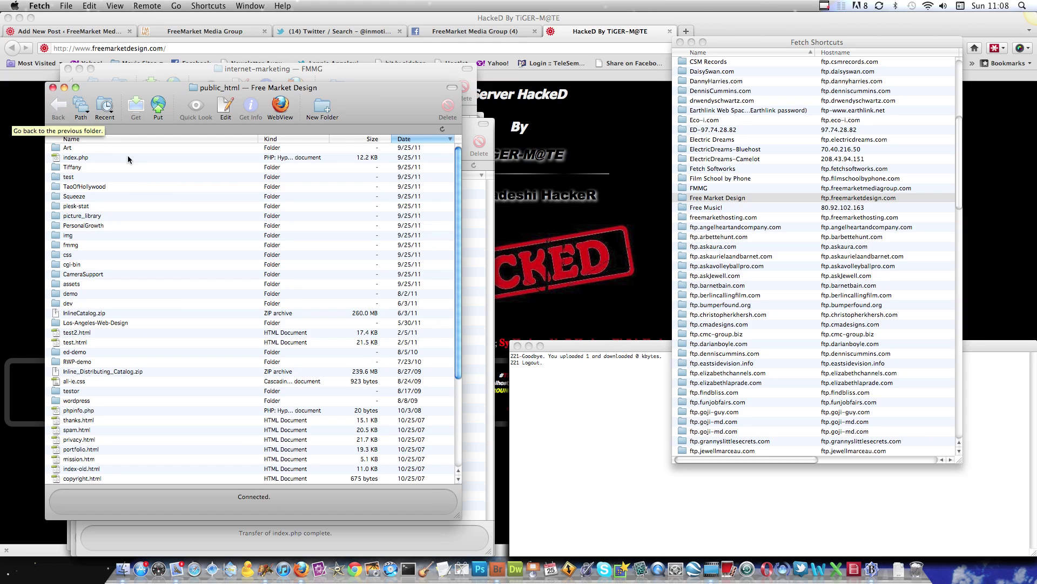
pyautogui.click(81, 158)
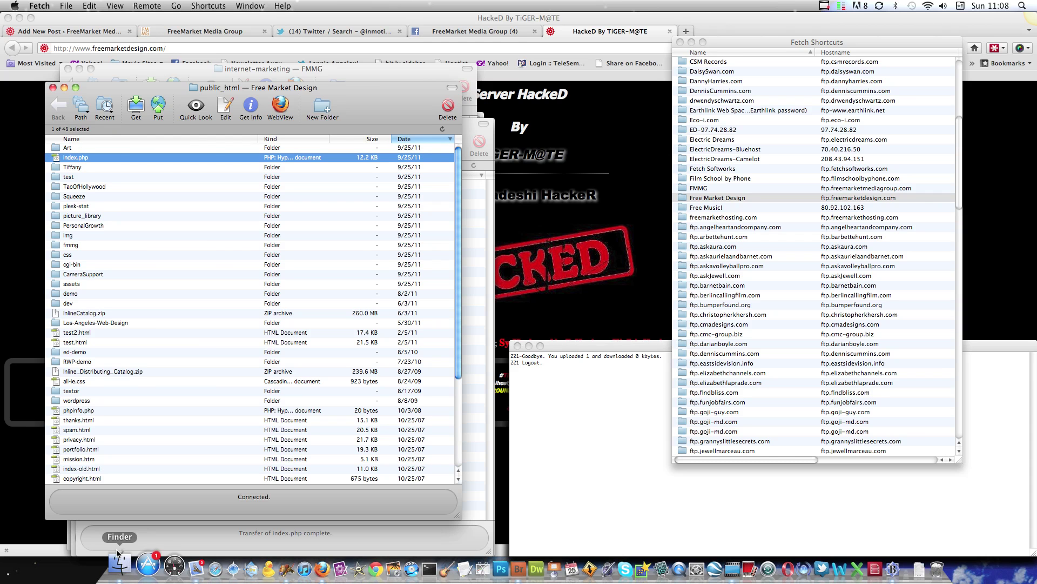
# Step: Upload the clean index.php from WP-Zen > wordpress 3.2.1 to public_html, making it 414 bytes
pyautogui.click(118, 570)
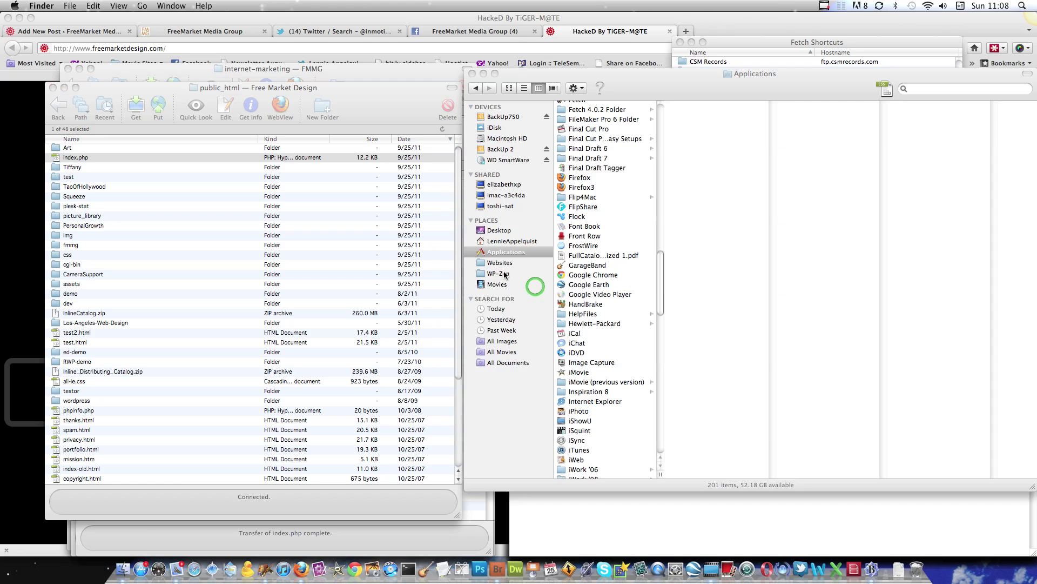
pyautogui.click(500, 273)
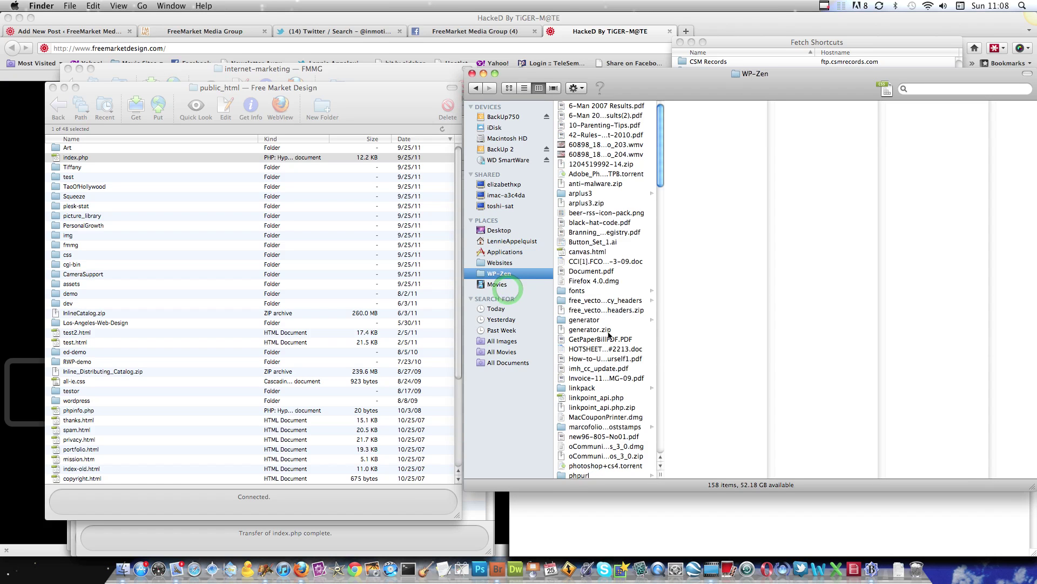
pyautogui.scroll(-15, 609, 335)
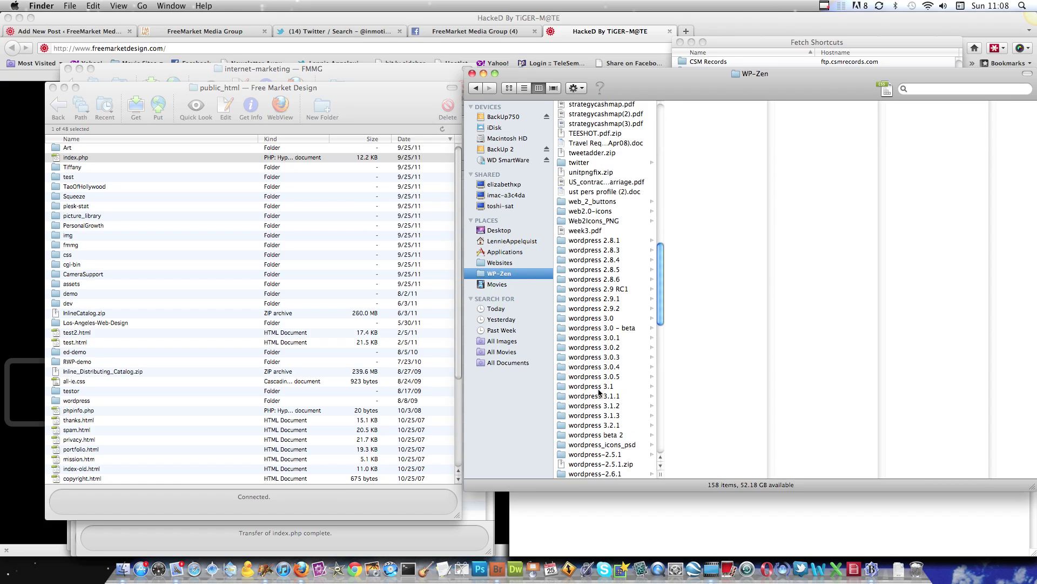
pyautogui.click(595, 425)
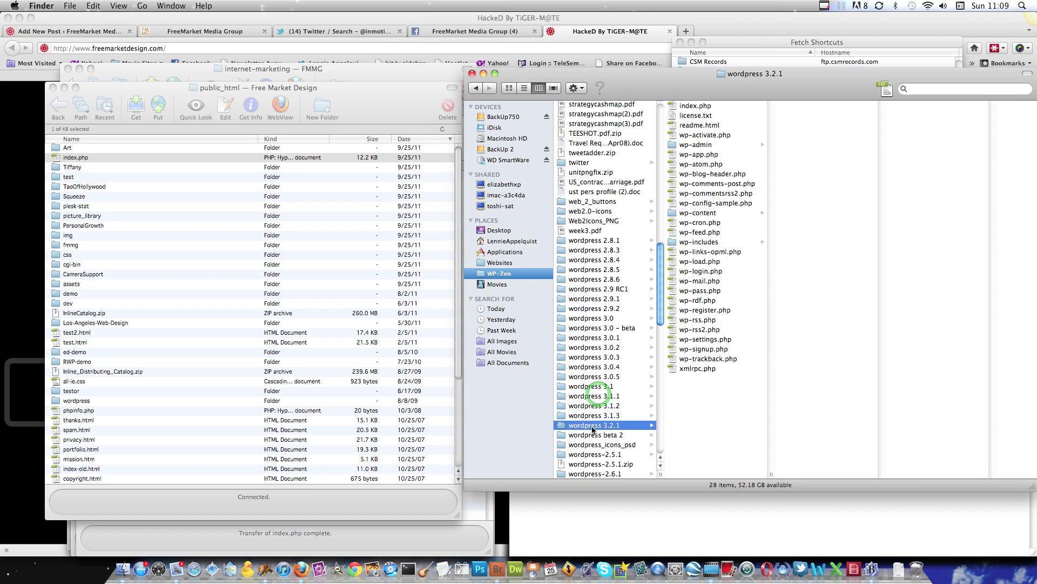
pyautogui.click(682, 106)
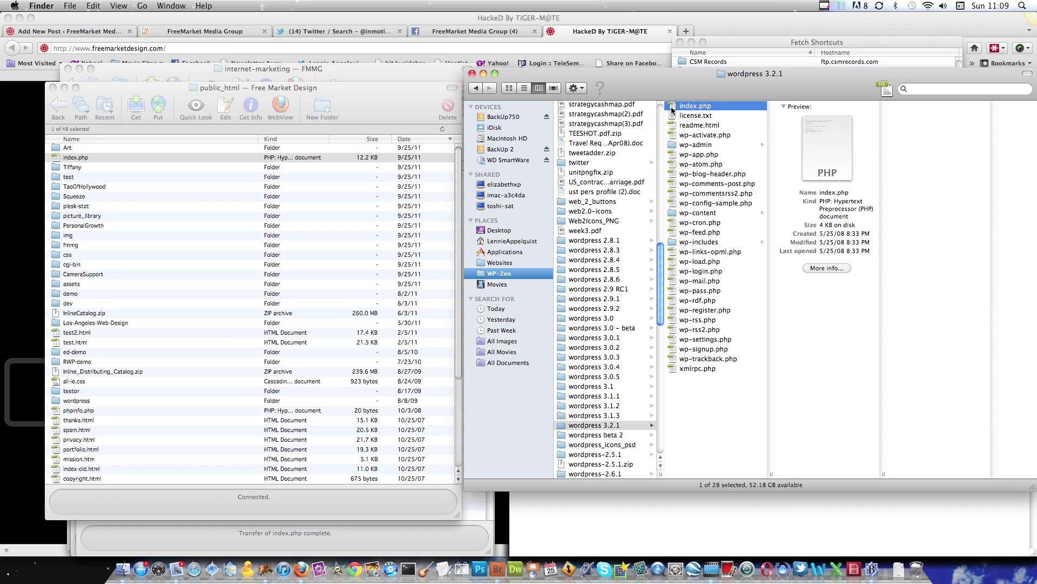
pyautogui.moveTo(672, 110); pyautogui.dragTo(210, 306)
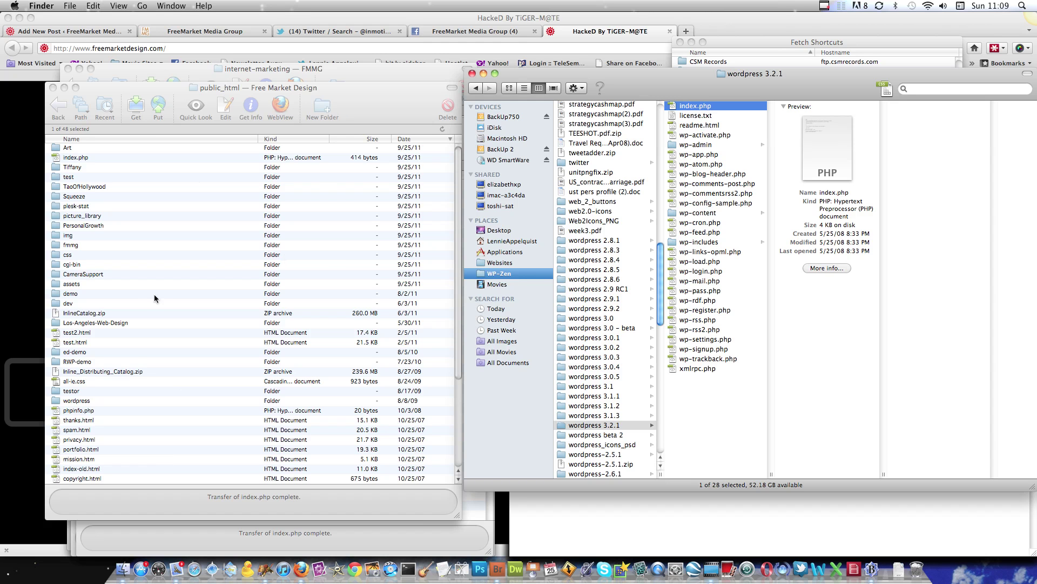
pyautogui.click(128, 323)
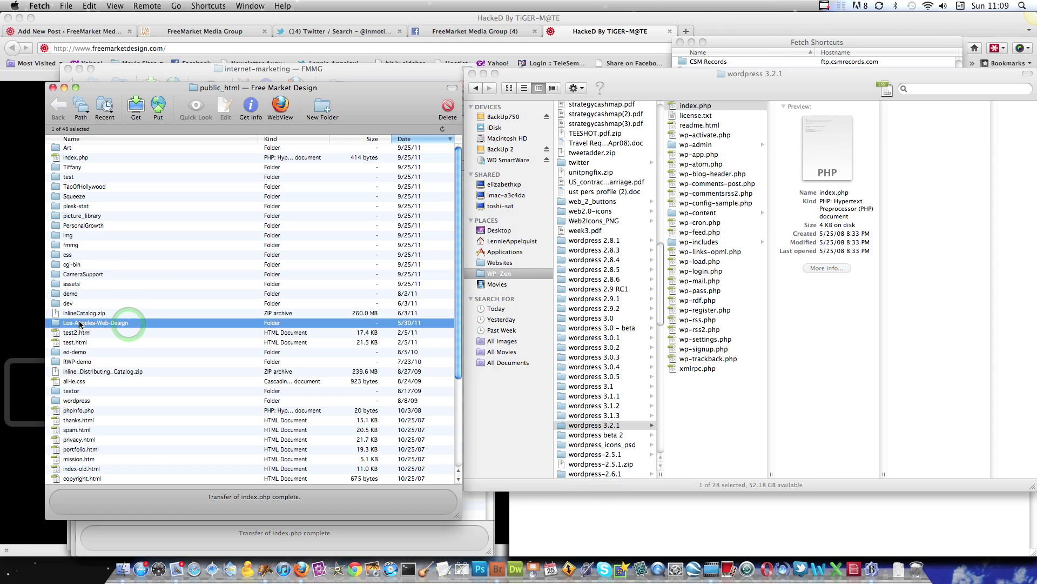
# Step: Reload freemarketdesign.com to see the missing wp-blog-header.php require() error, then return to Fetch
pyautogui.click(20, 288)
pyautogui.click(214, 52)
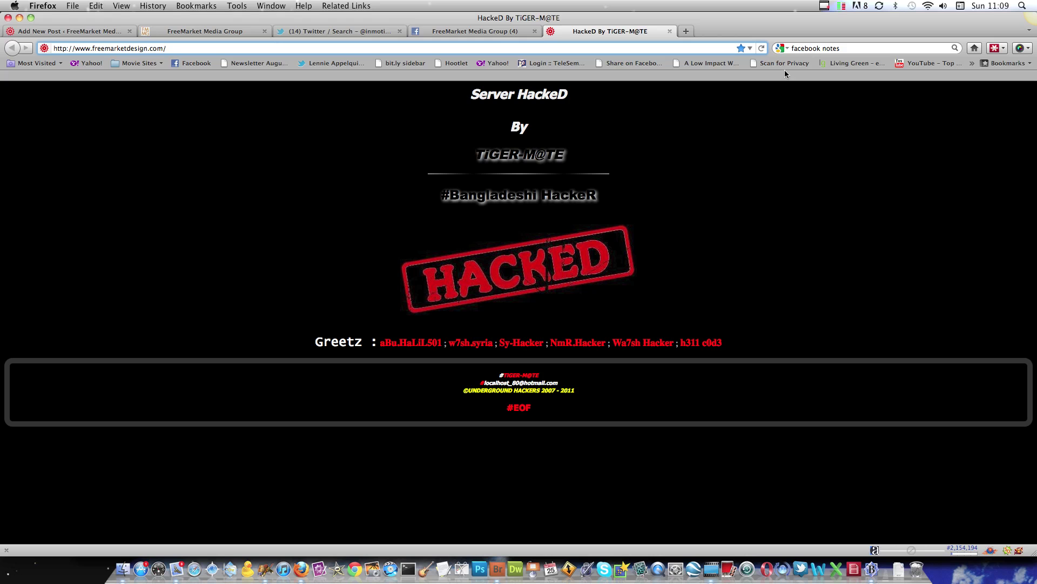
pyautogui.click(763, 49)
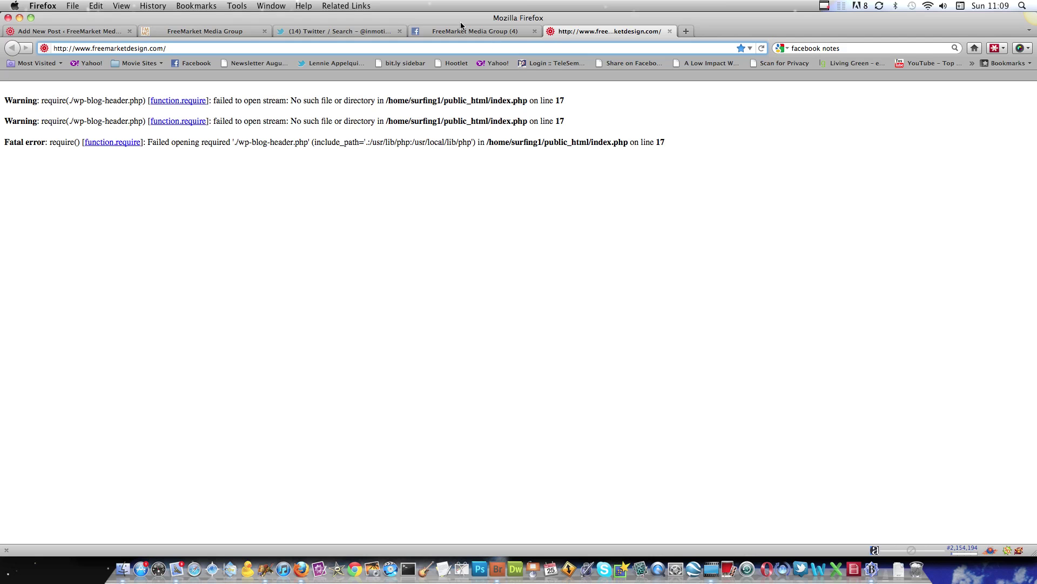
pyautogui.click(260, 567)
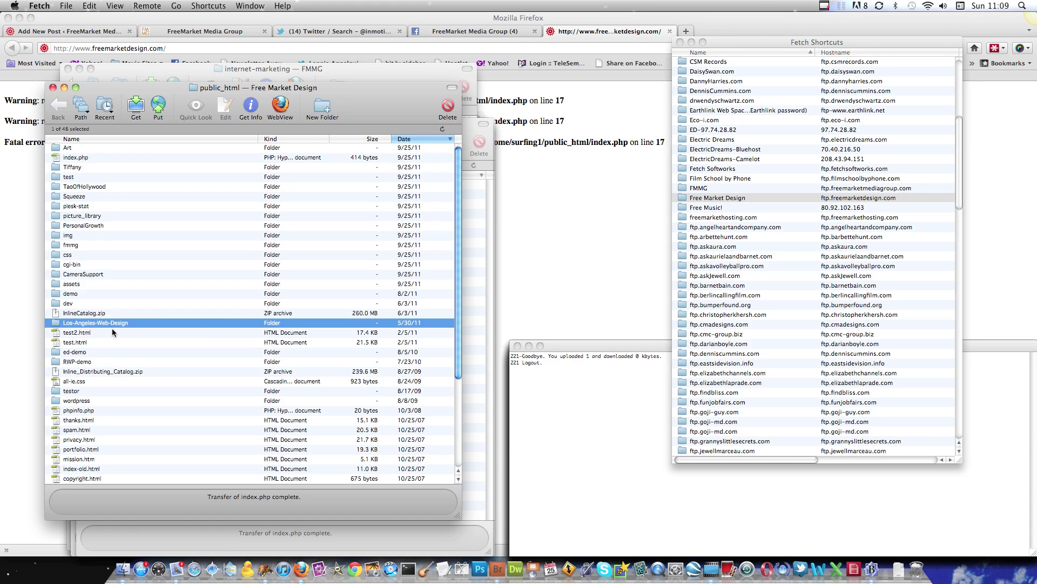
pyautogui.click(543, 190)
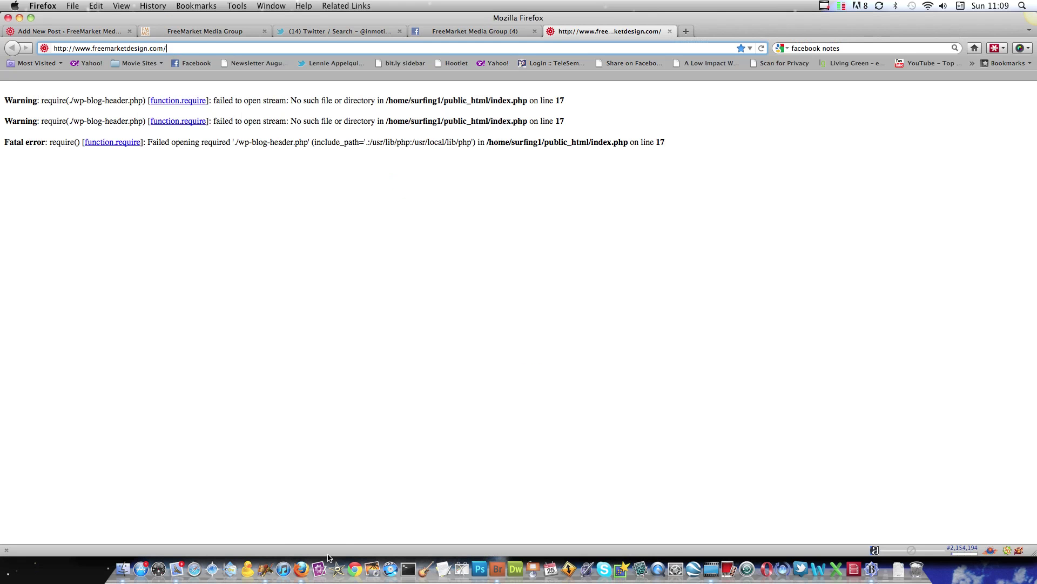
pyautogui.click(265, 569)
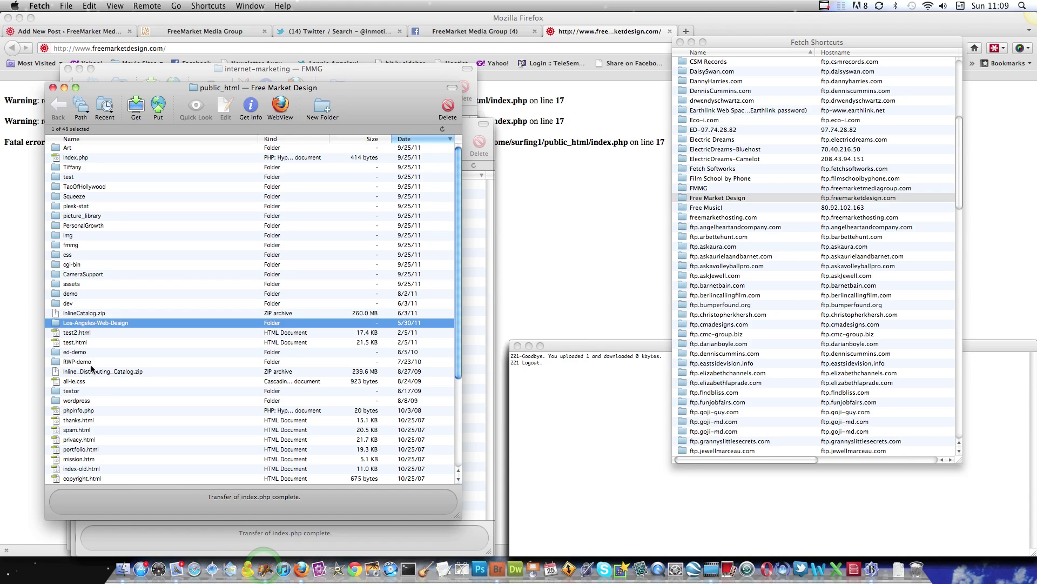
# Step: Open the server's index.php in BBEdit through Edit With
pyautogui.rightClick(72, 159)
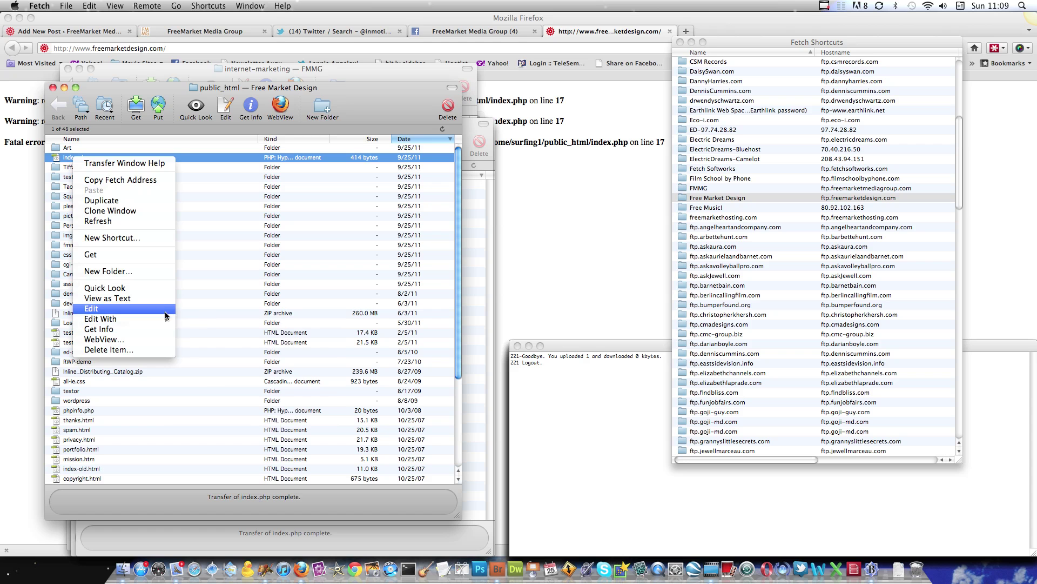
pyautogui.moveTo(162, 319)
pyautogui.click(228, 337)
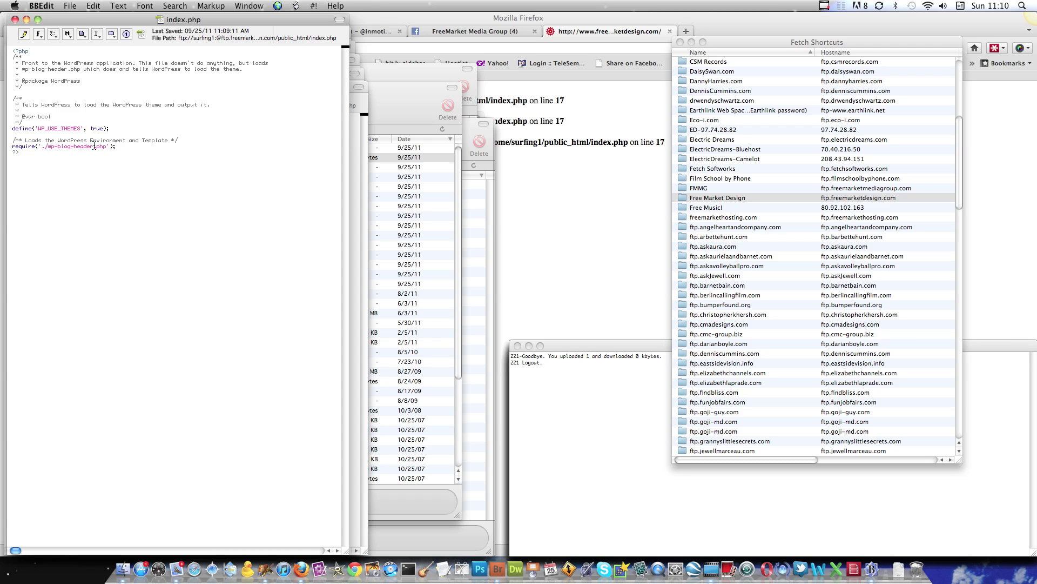
# Step: Insert Web-Design-Los-Angeles into the require path after ./ in index.php
pyautogui.click(47, 147)
pyautogui.write('/Web-Design-Los-Angeles')
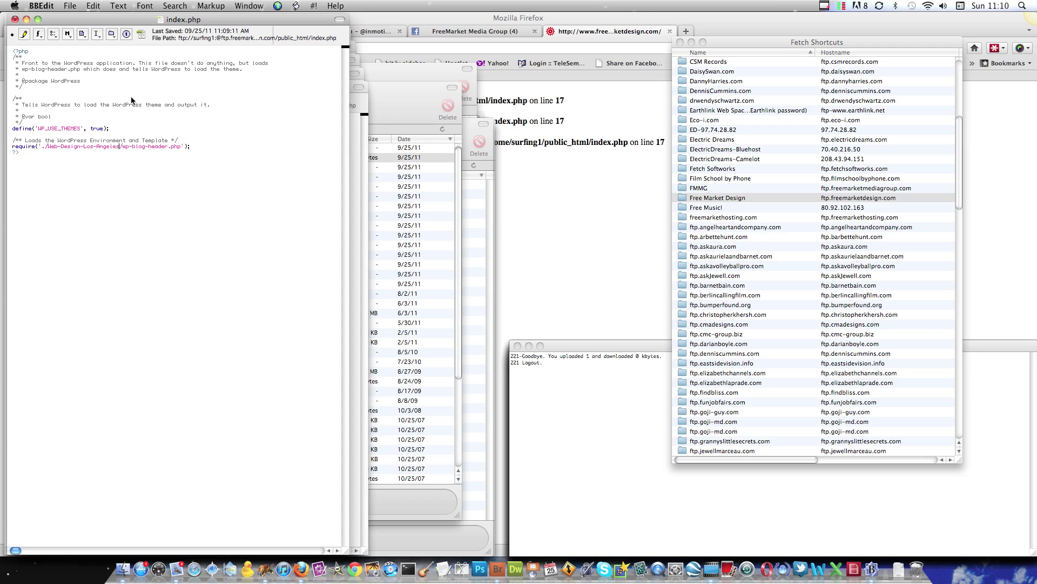
pyautogui.click(70, 5)
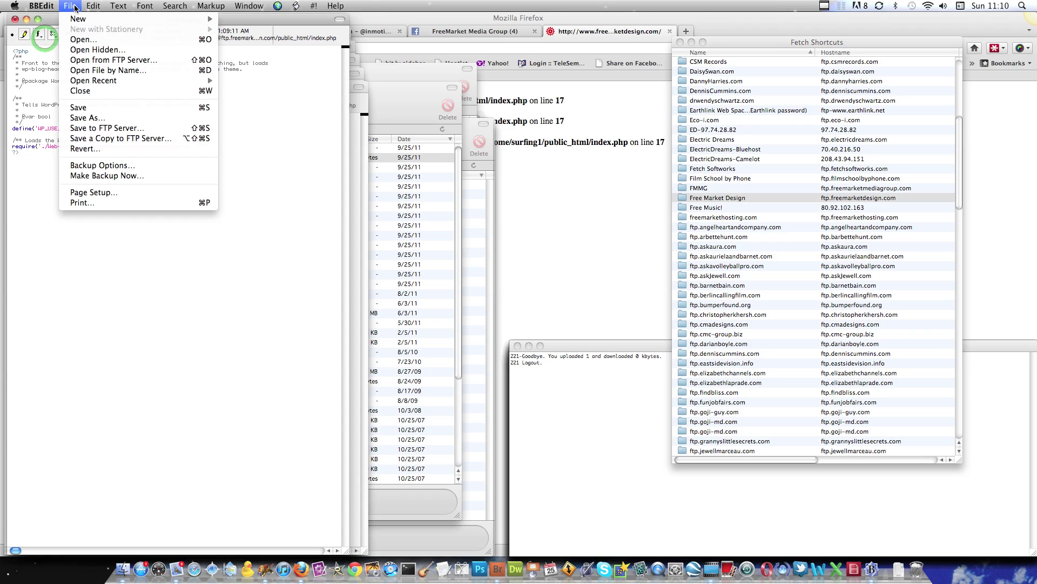
# Step: Save index.php to the FTP server and reload the homepage, now erroring on ./Web-Design-Los-Angeles
pyautogui.click(111, 127)
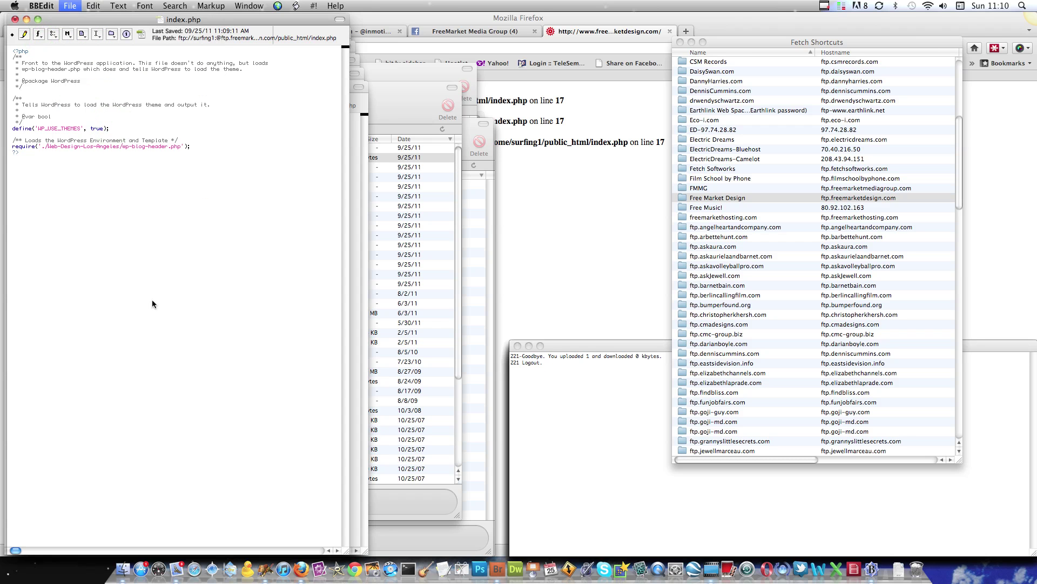
pyautogui.click(605, 270)
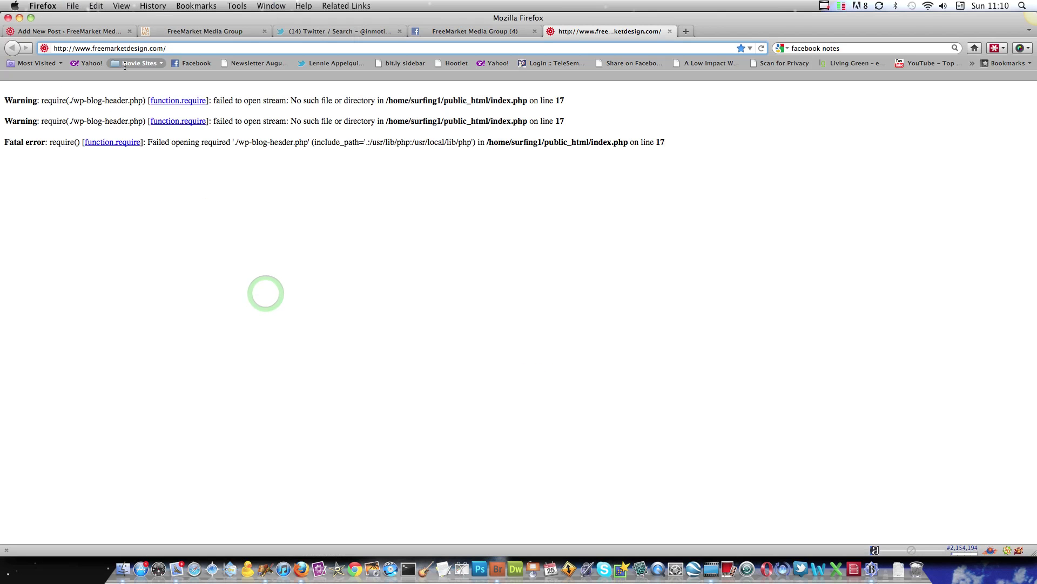
pyautogui.click(760, 50)
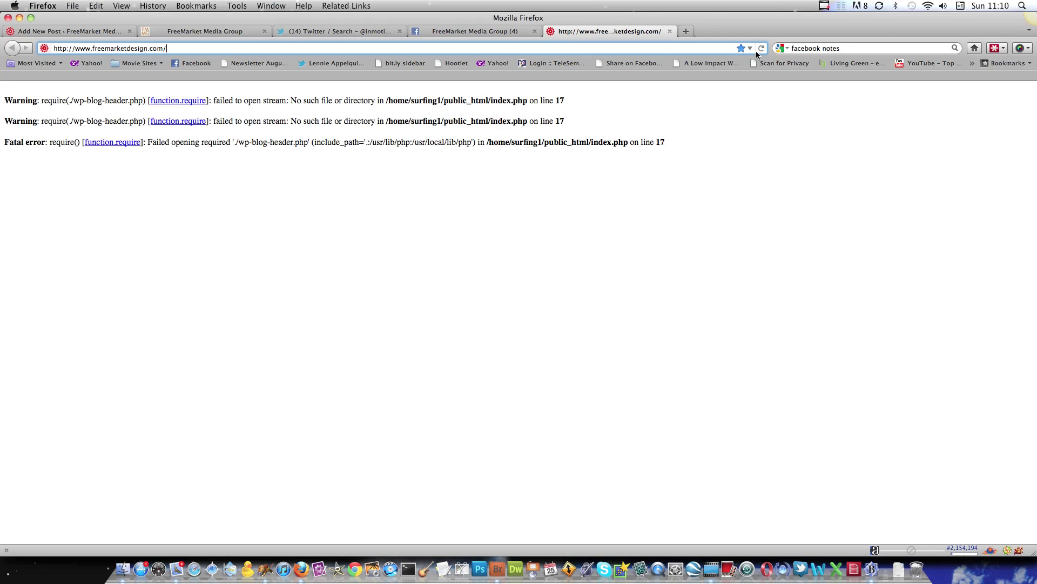
pyautogui.click(760, 51)
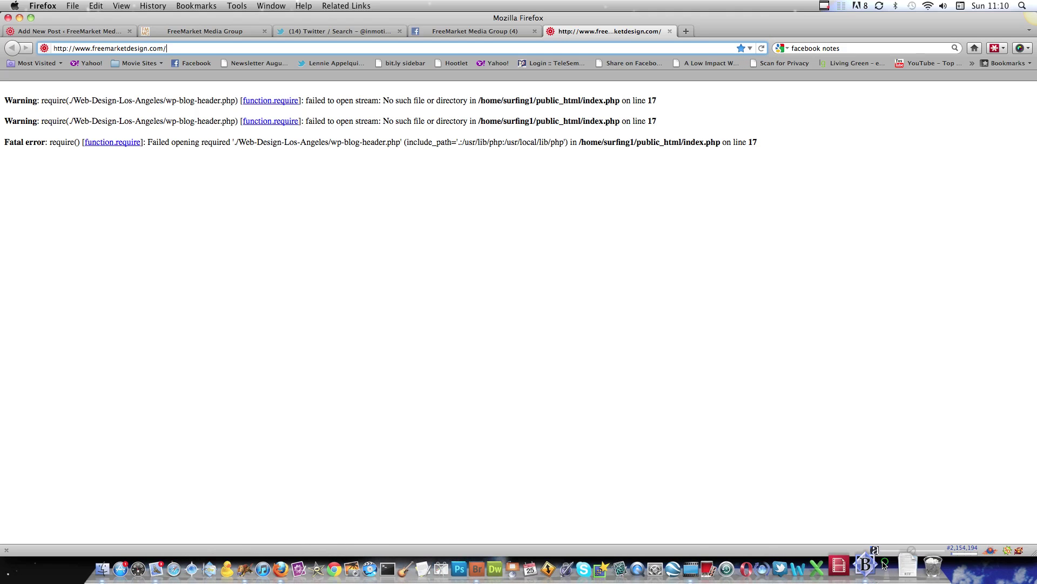
# Step: Rewrite the require path as ./Los-Angeles-Web-Design/wp-blog-header.php by moving Los-Angeles before Web-Design
pyautogui.click(875, 565)
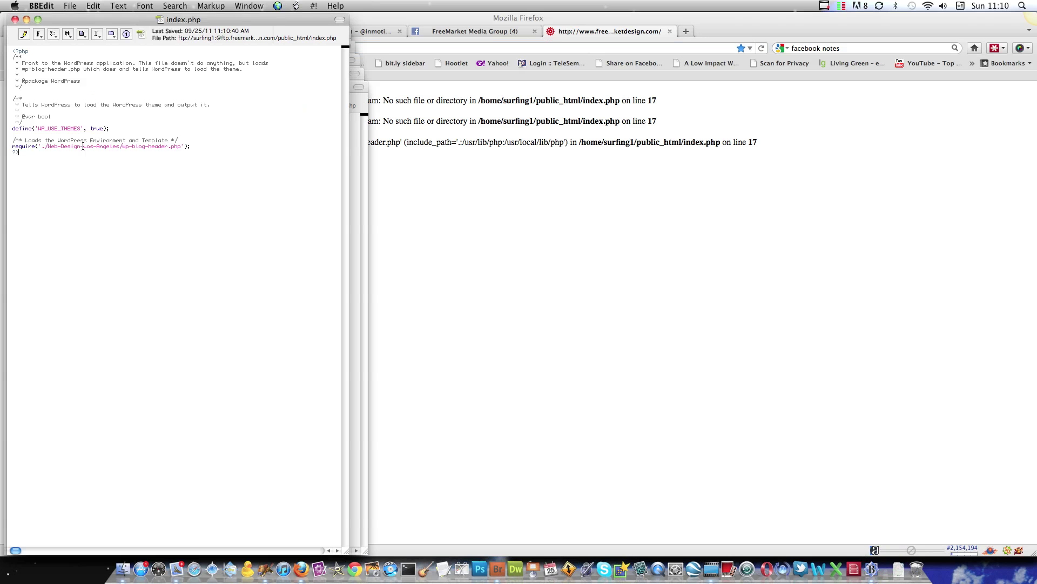
pyautogui.moveTo(121, 147); pyautogui.dragTo(84, 150)
pyautogui.press('super+x')
pyautogui.press('BackSpace')
pyautogui.click(46, 147)
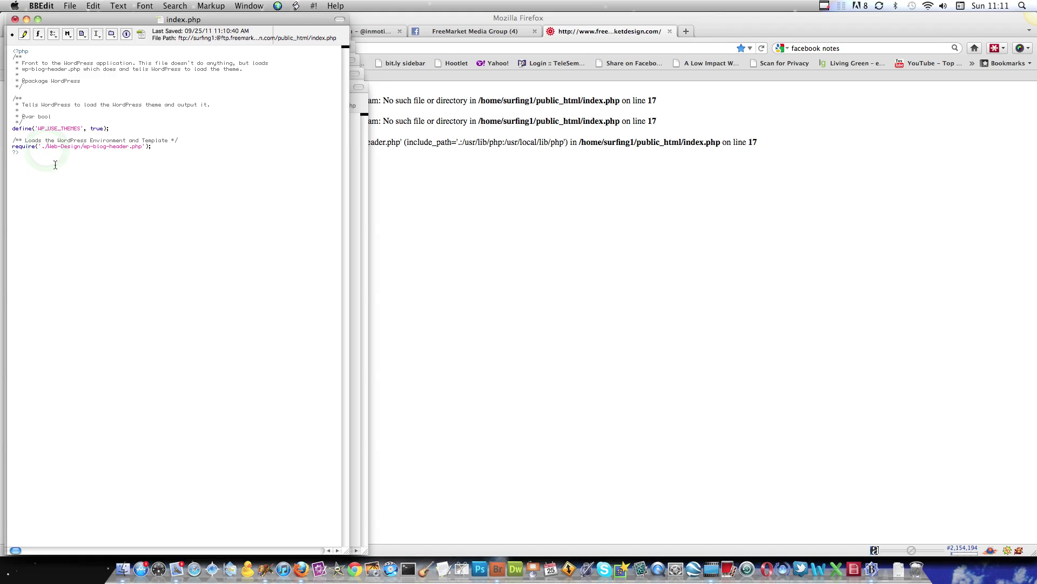
pyautogui.press('super+v')
pyautogui.write('-')
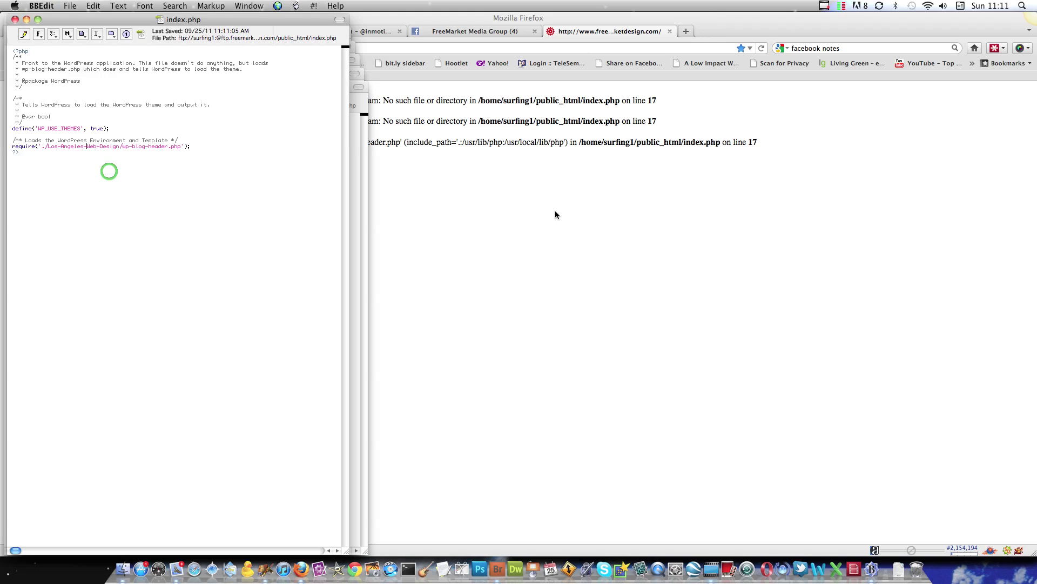
pyautogui.press('super+Tab')
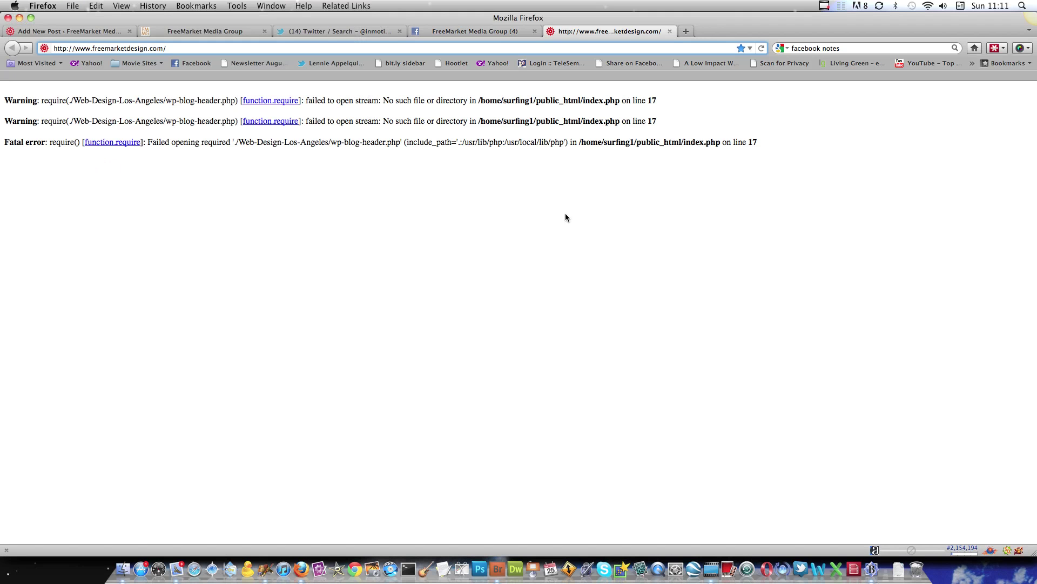
# Step: Reload the homepage with the corrected path, then open the Design Blog page, still showing 'HACKED'
pyautogui.press('super+r')
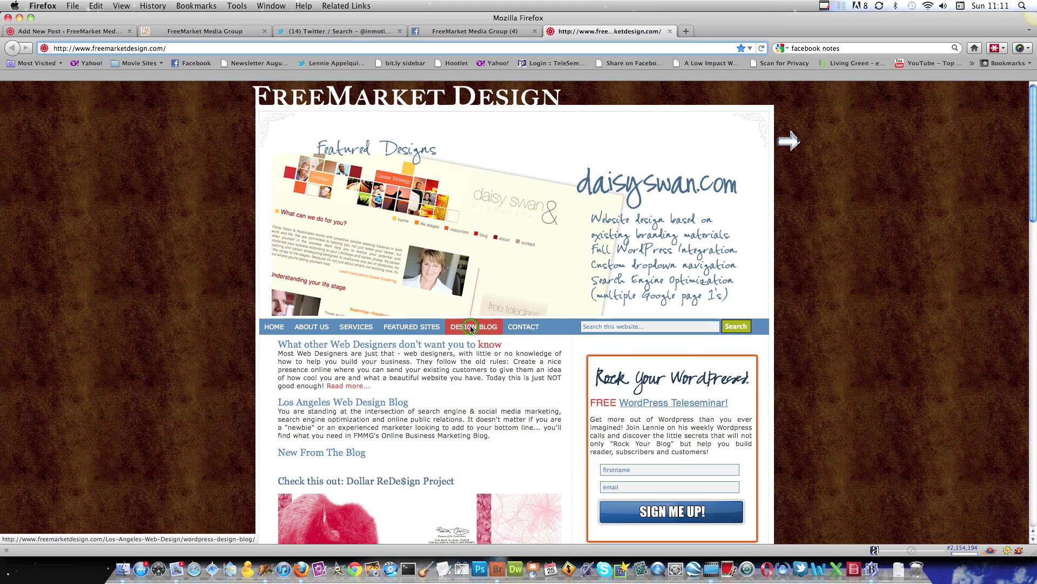
pyautogui.click(471, 330)
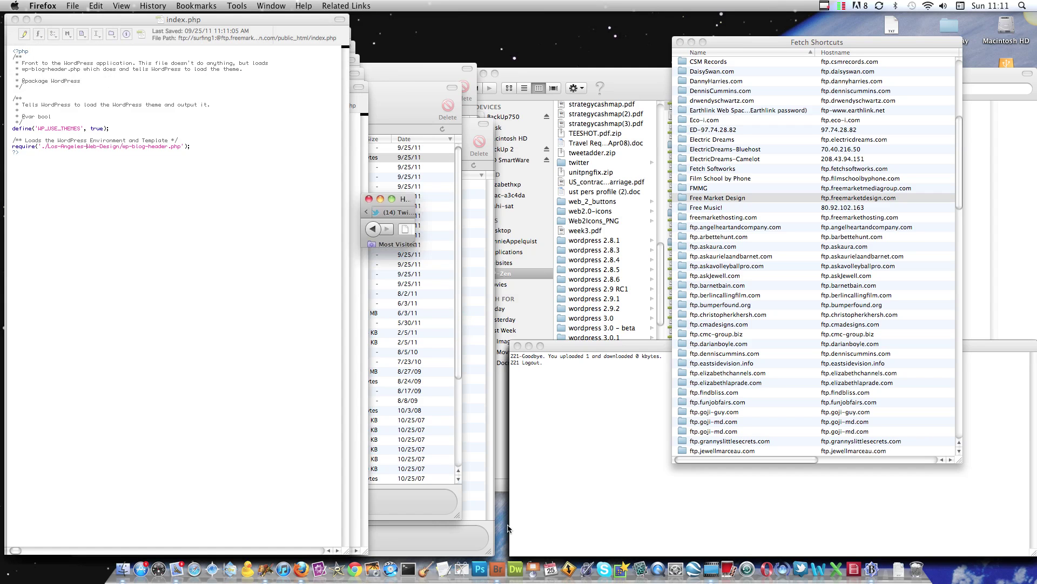
pyautogui.click(458, 501)
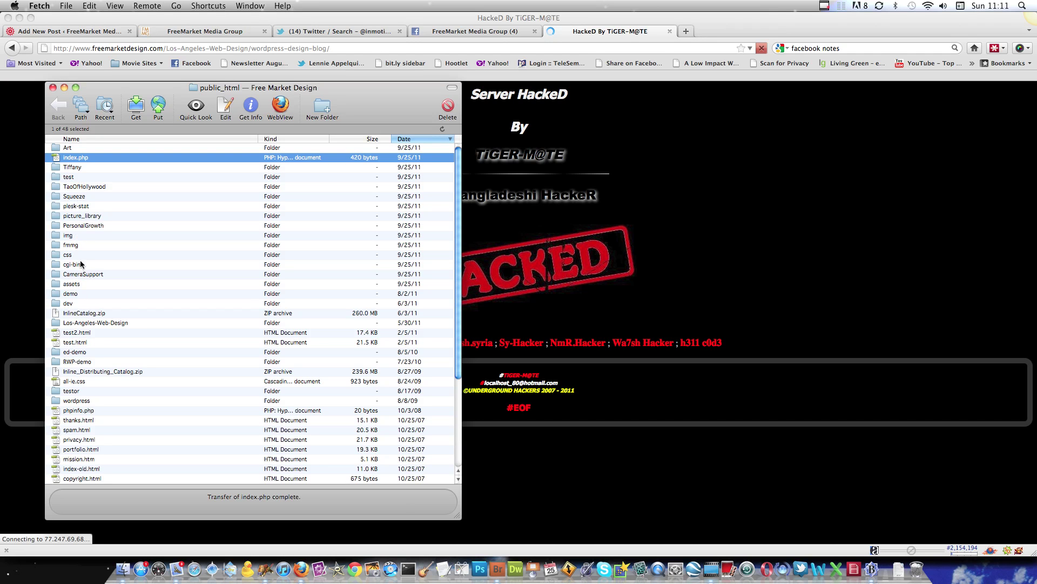
# Step: Open the server's Los-Angeles-Web-Design folder, dismiss the file name prompt, and switch to Finder
pyautogui.doubleClick(100, 323)
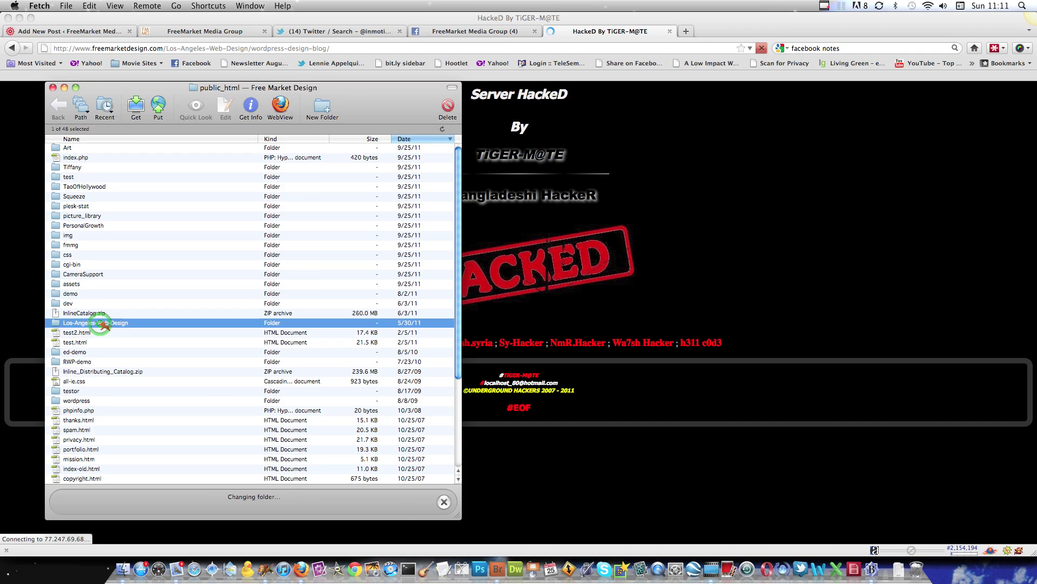
pyautogui.click(301, 171)
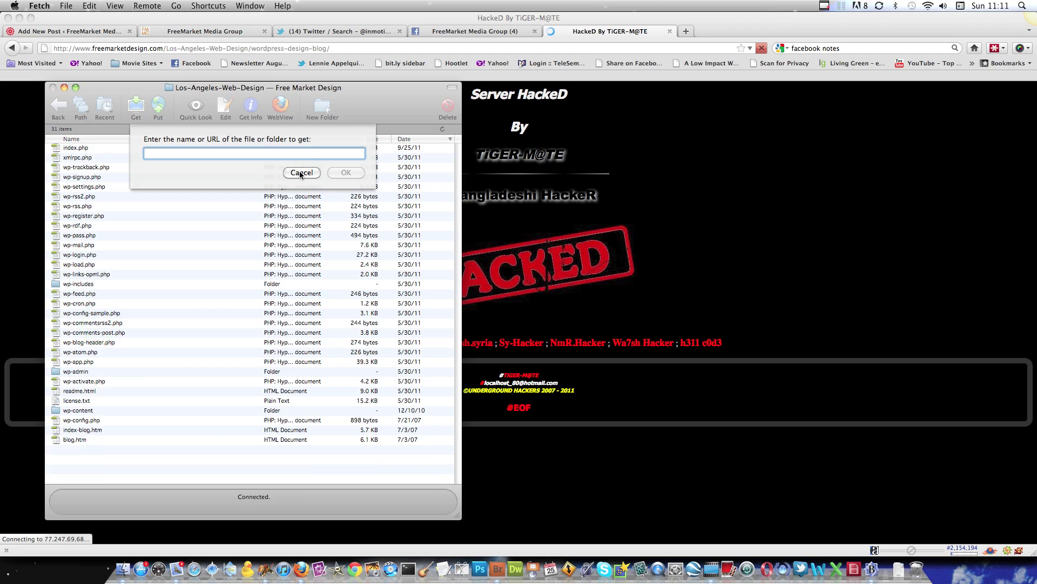
pyautogui.click(122, 568)
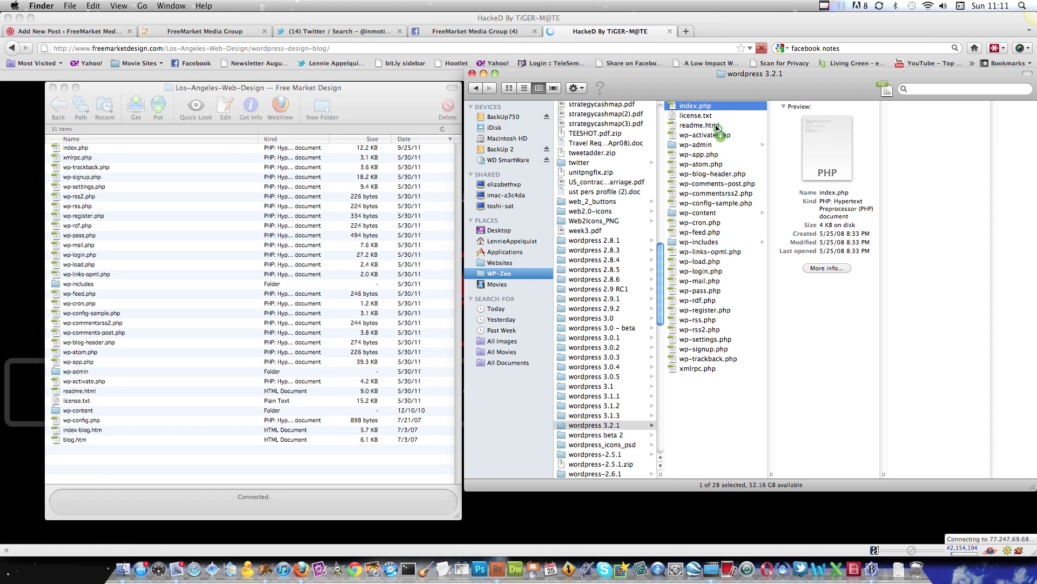
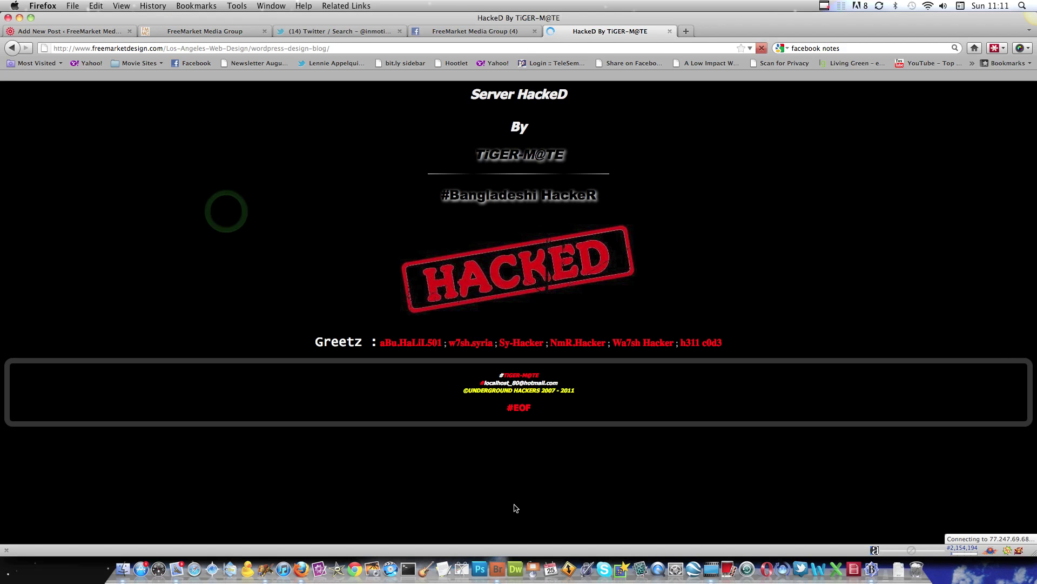
# Step: Reload the blog URL in Firefox to confirm the FreeMarket Design blog displays normally
pyautogui.click(359, 48)
pyautogui.press('Return')
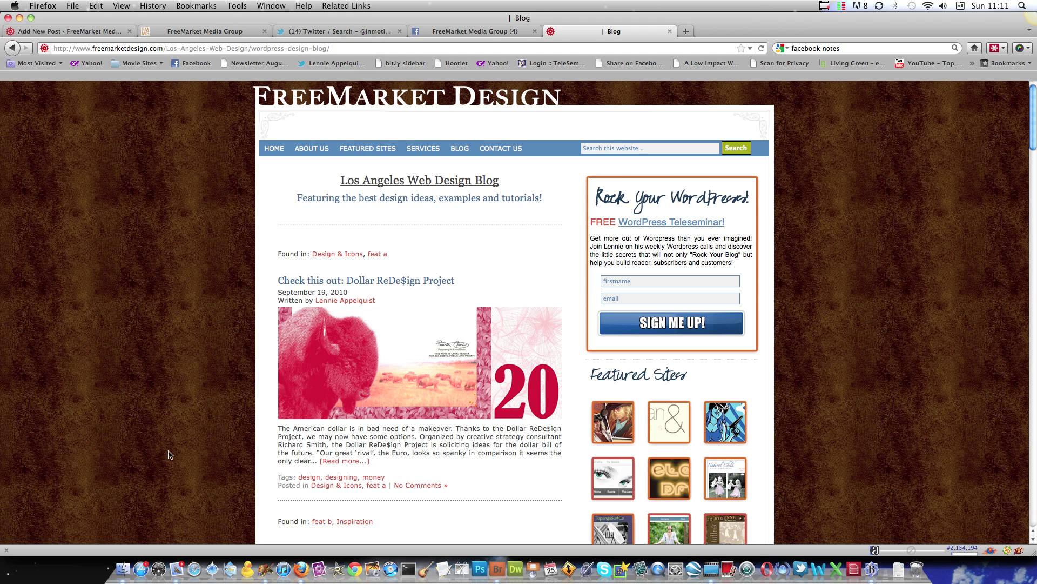
# Step: In Fetch, go up to public_html and open the Tiffany folder
pyautogui.click(230, 569)
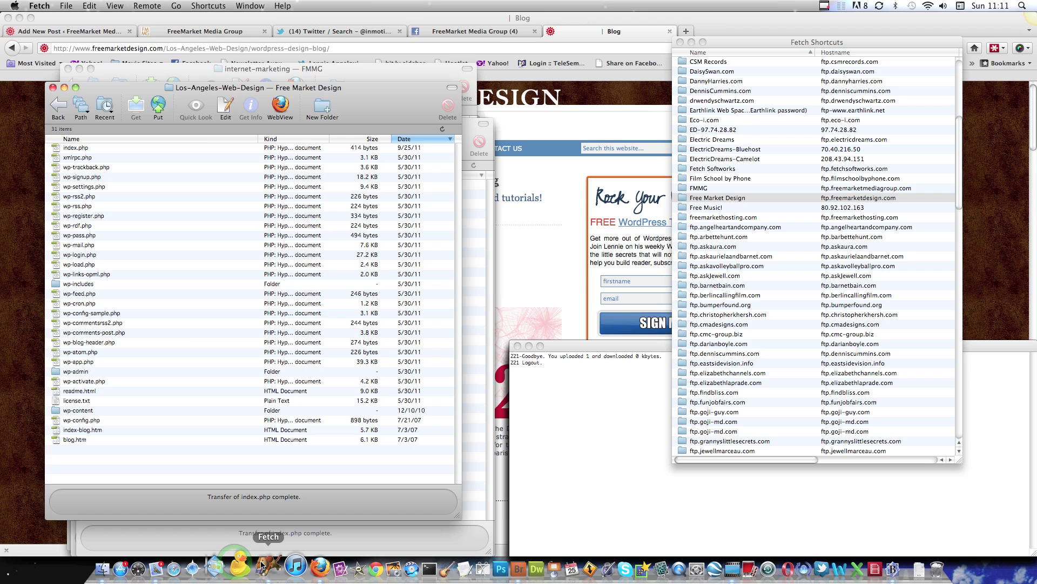
pyautogui.click(76, 104)
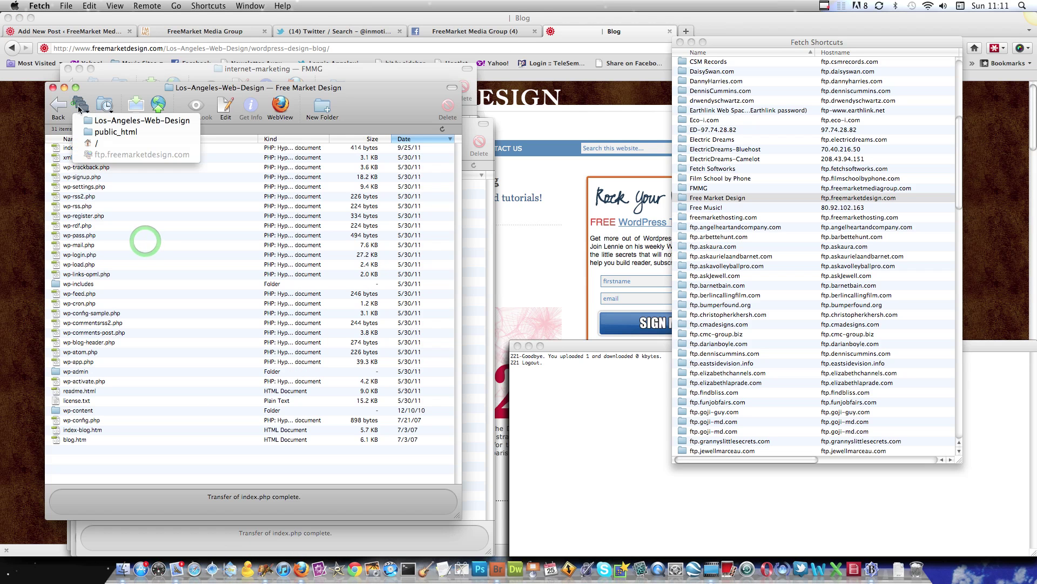
pyautogui.click(100, 131)
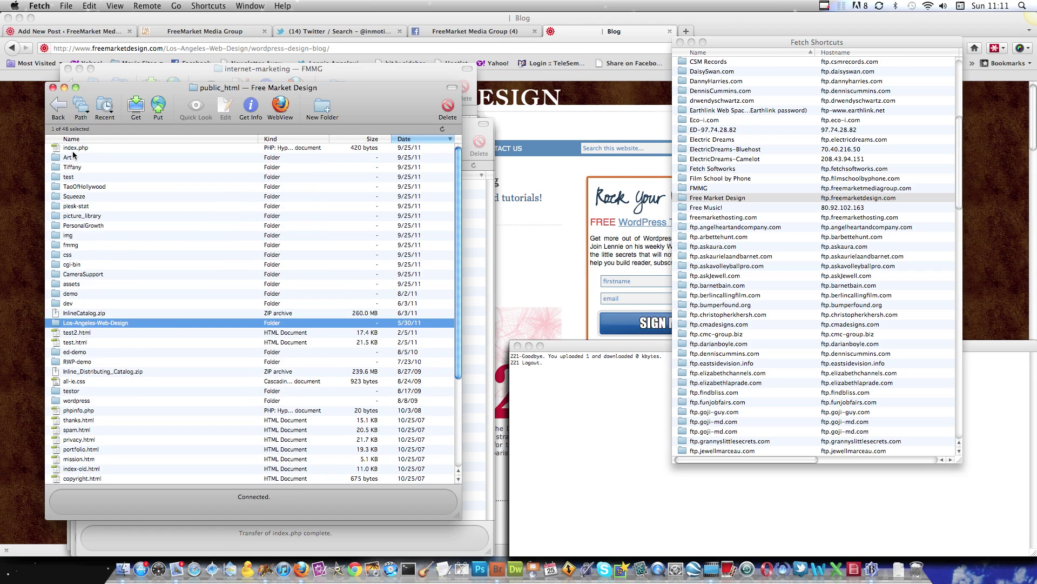
pyautogui.doubleClick(74, 167)
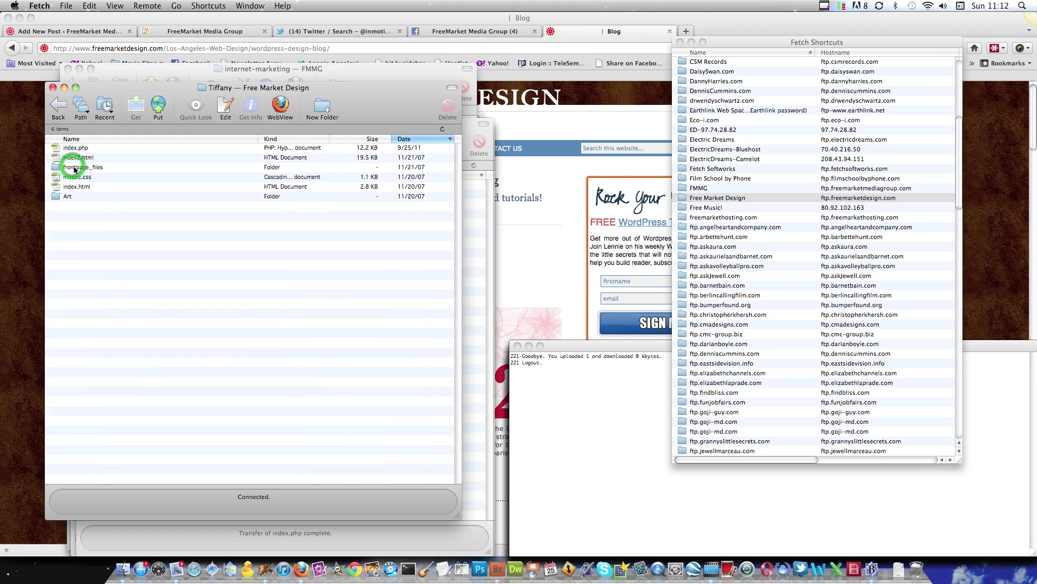
# Step: Inspect Tiffany's index.php in BBEdit, finding the 'Hacked By TIGER-M@TE' code, then close it
pyautogui.rightClick(76, 147)
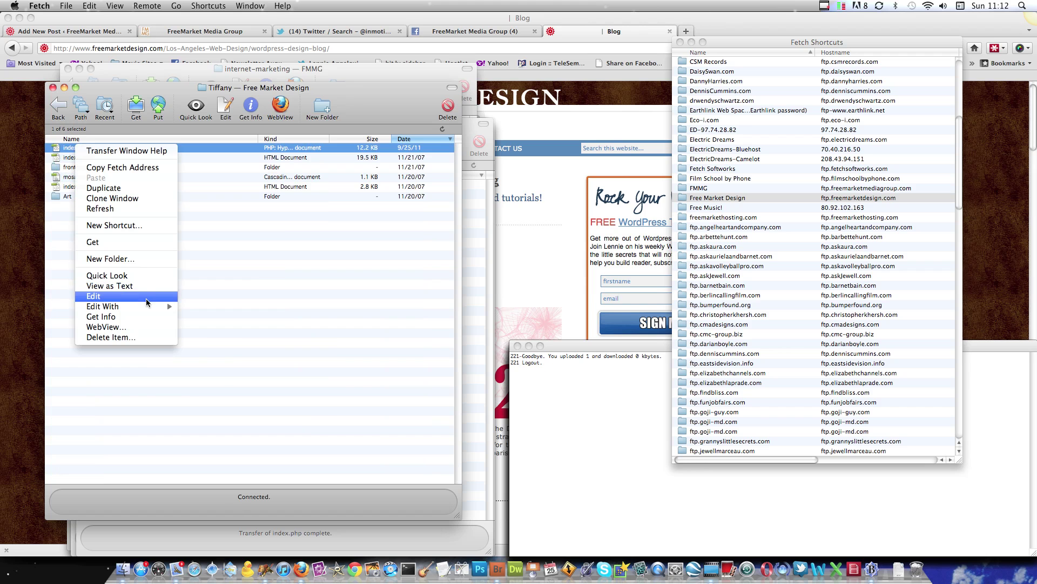
pyautogui.moveTo(146, 306)
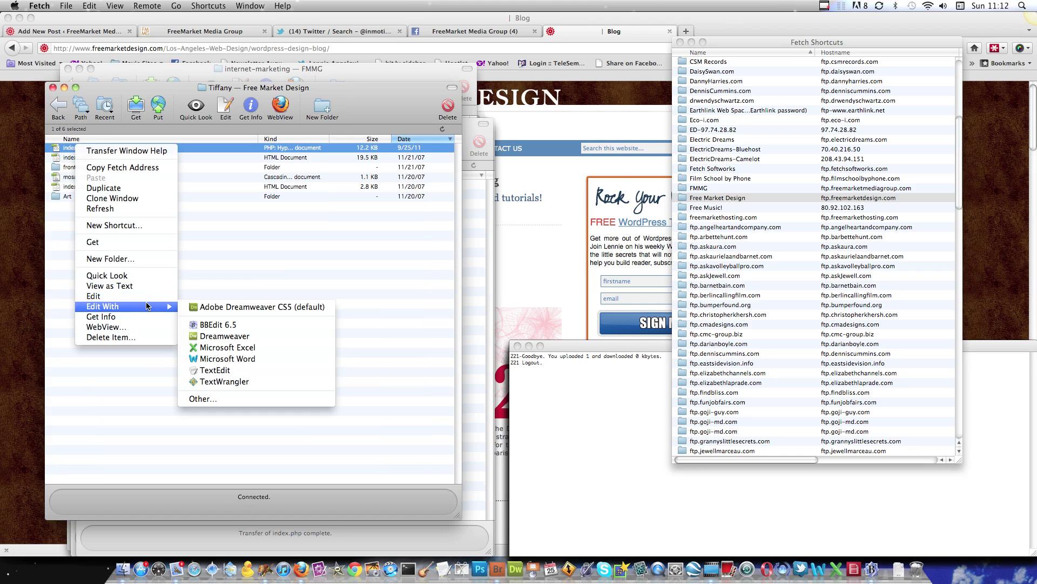
pyautogui.click(205, 325)
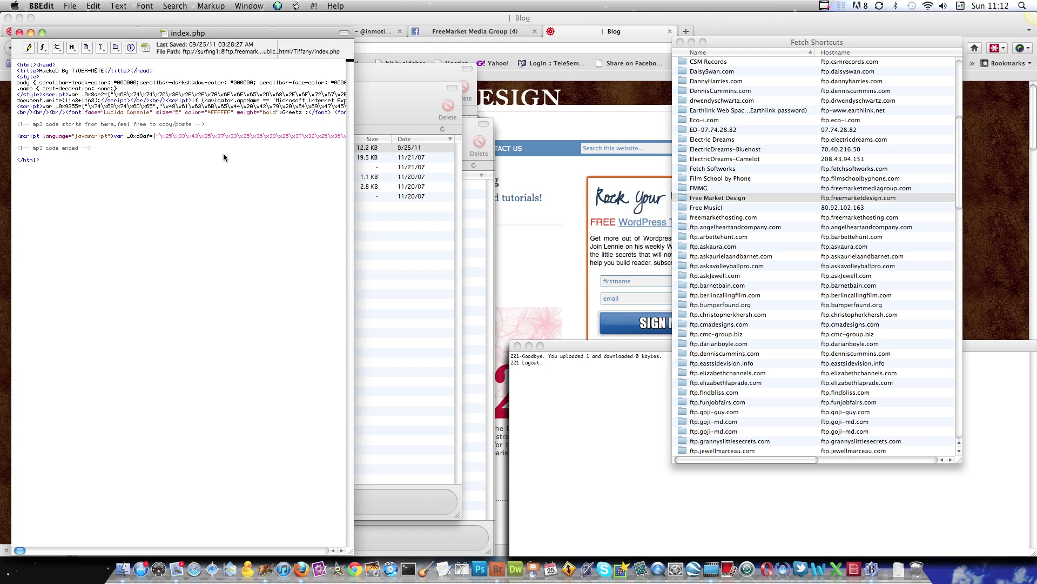
pyautogui.click(19, 33)
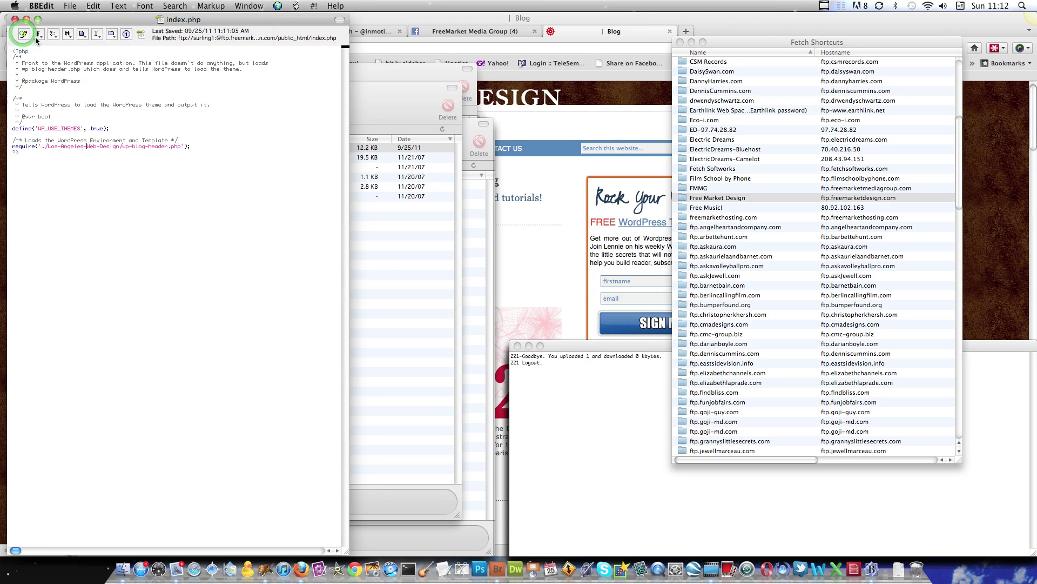
pyautogui.click(389, 227)
# Step: Permanently delete the hacked index.php from the Tiffany folder on the server
pyautogui.rightClick(80, 148)
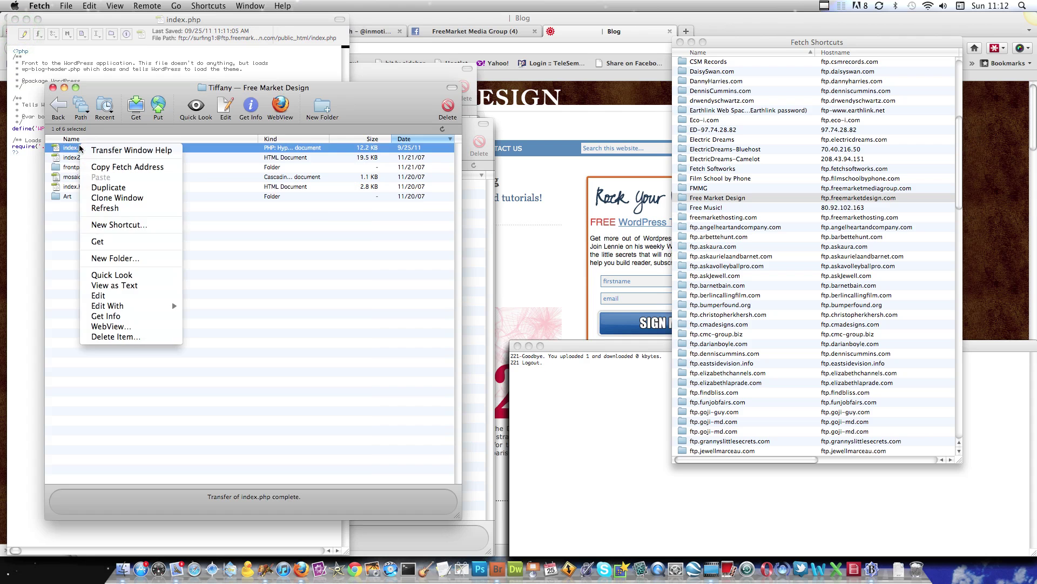
pyautogui.click(122, 337)
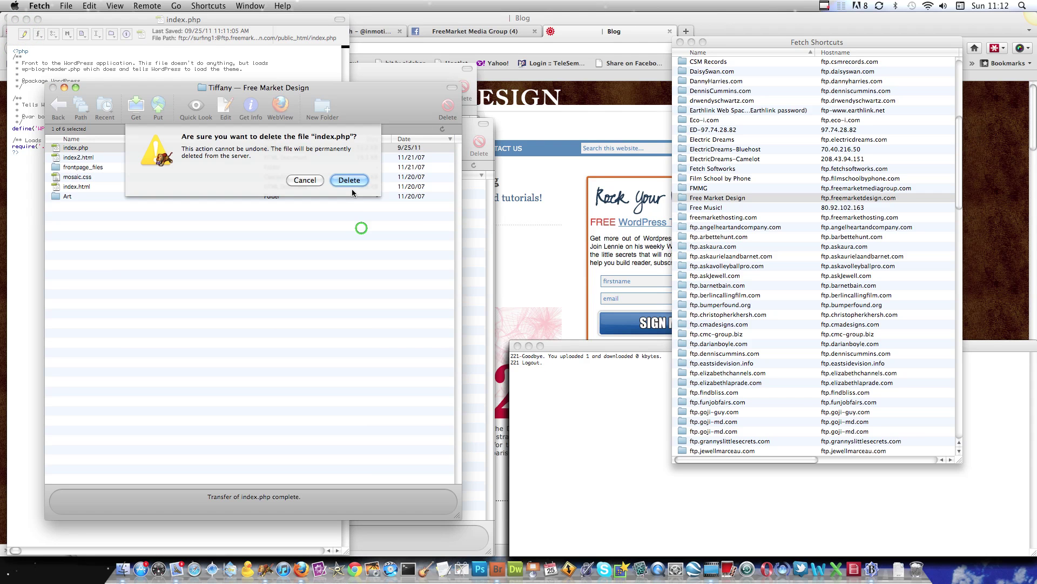
pyautogui.click(350, 179)
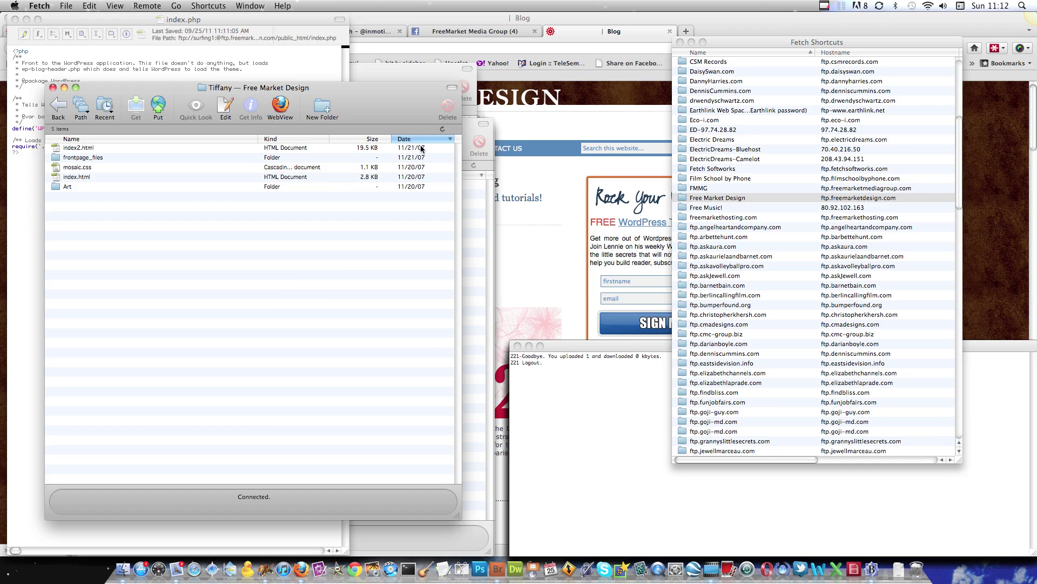
# Step: Switch Firefox to the FreeMarket Media Group (4) Facebook tab and begin a new wall post
pyautogui.click(550, 183)
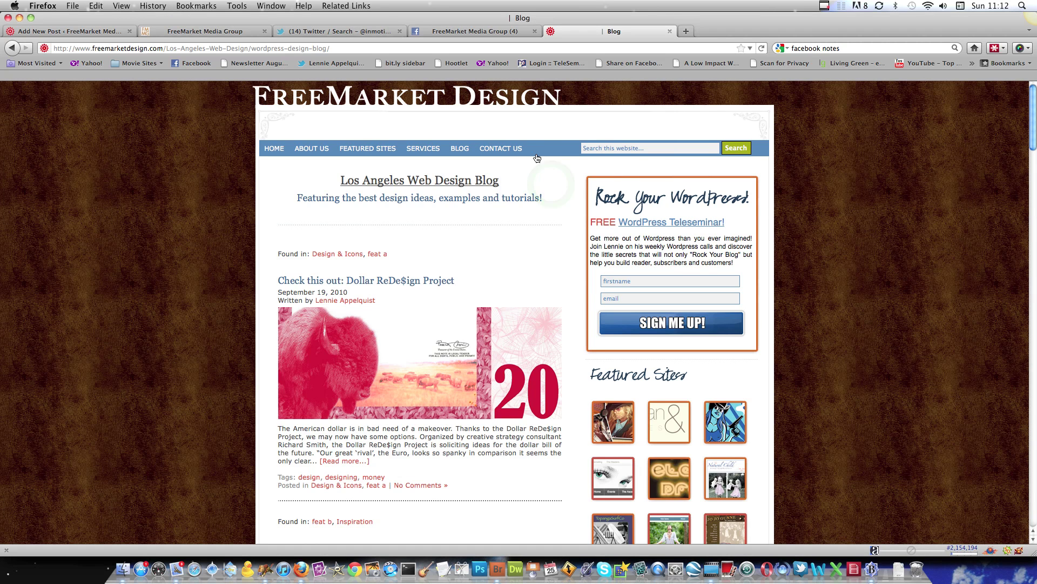
pyautogui.click(461, 36)
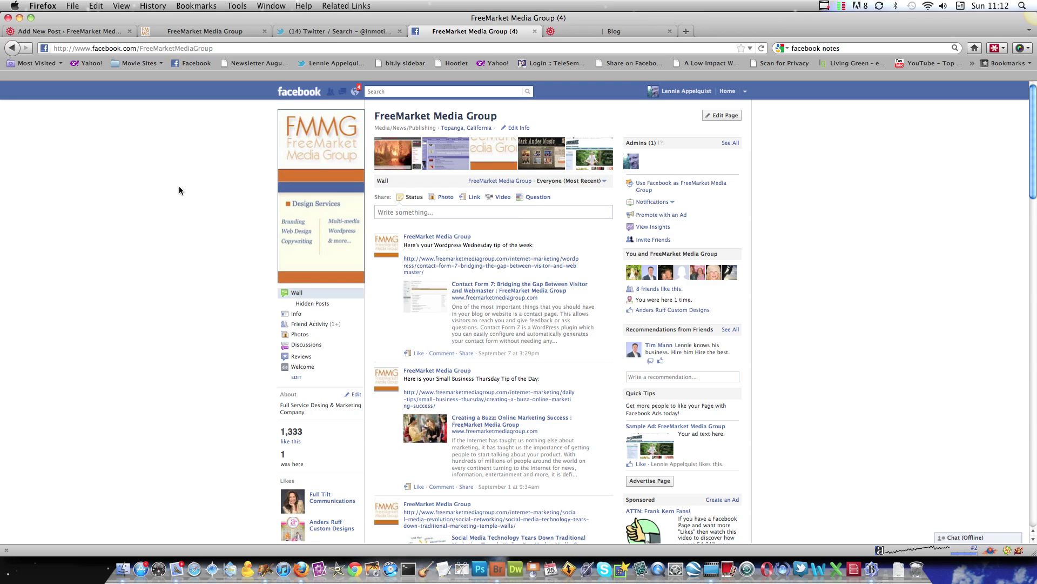
pyautogui.click(444, 214)
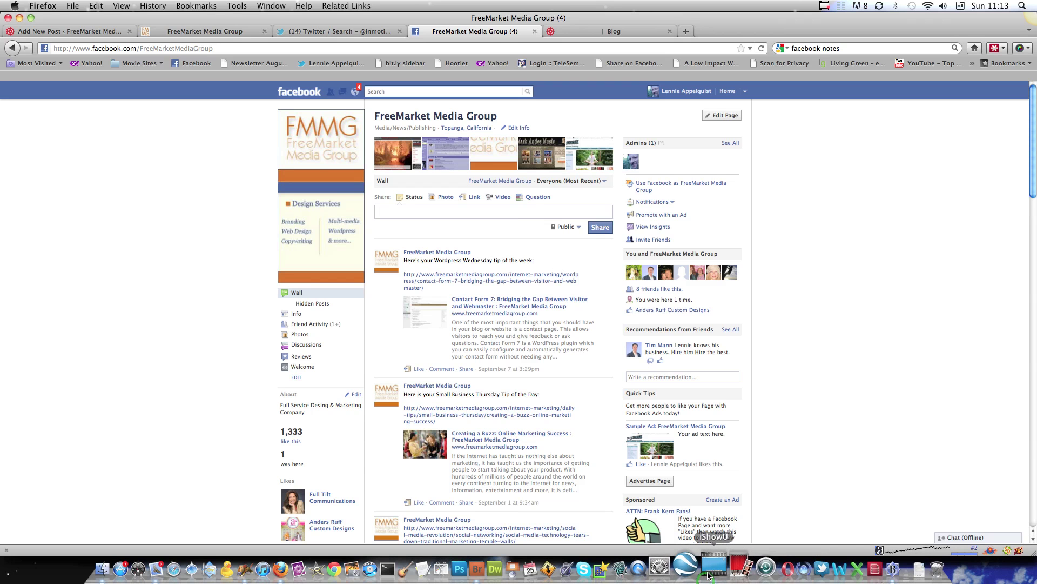
pyautogui.click(709, 573)
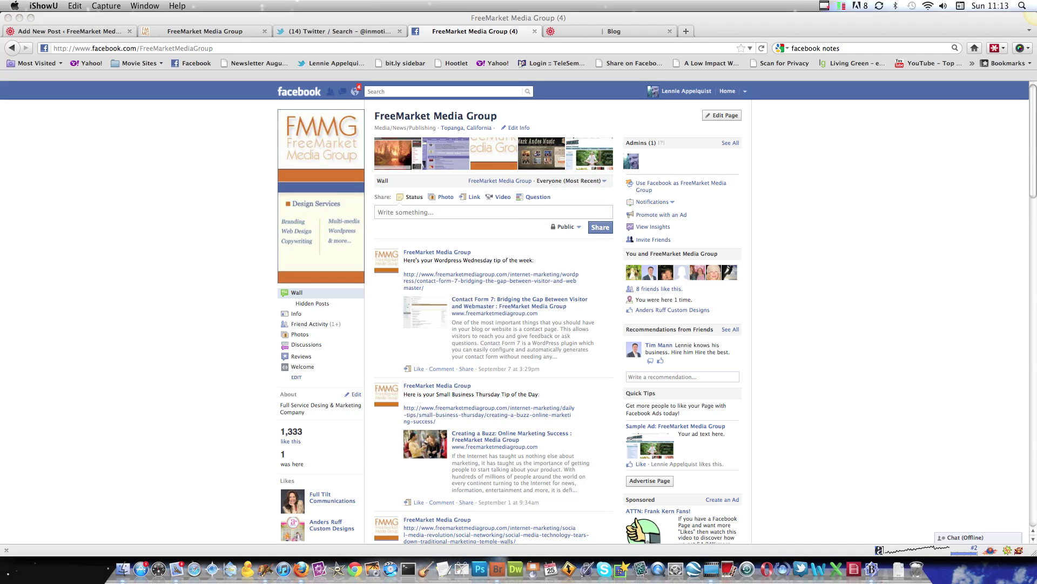